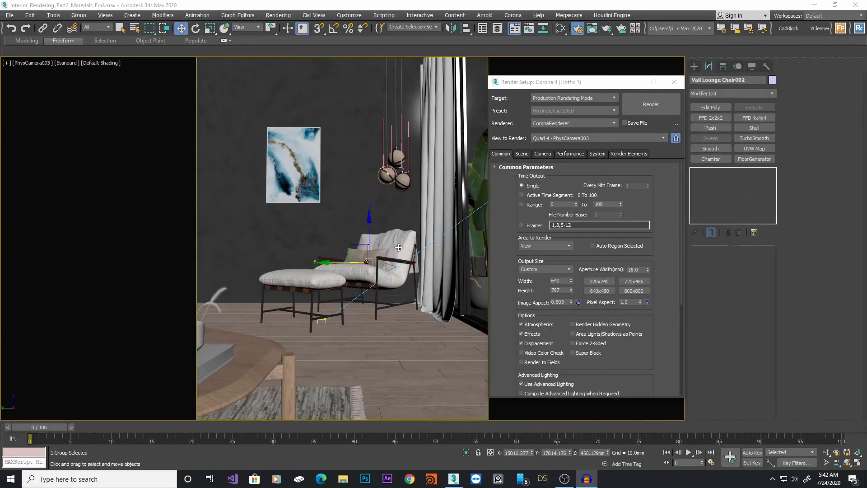
Select the PhysCamera003 camera in the Top view and enable its depth of field.
key("alt+w")
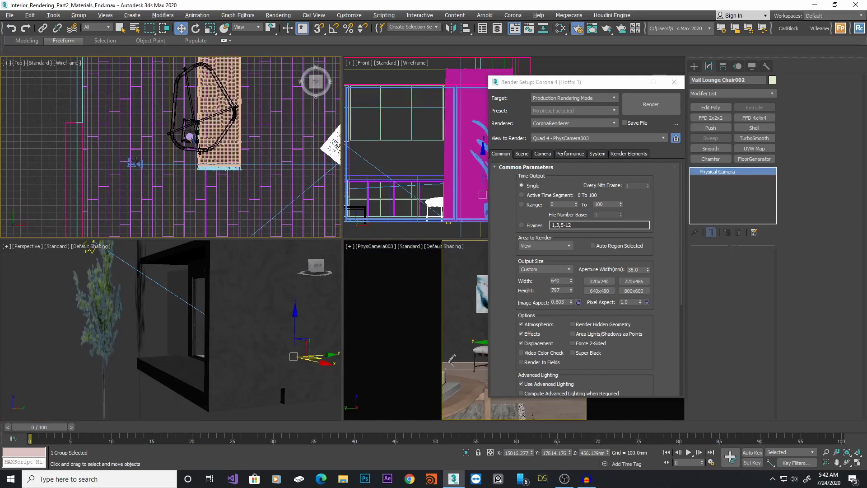
left_click(131, 163)
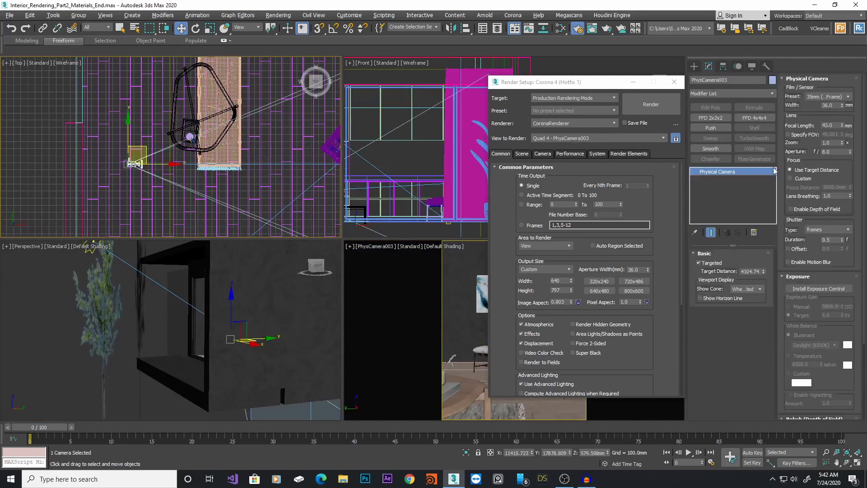
left_click(817, 210)
Shorten the camera's target distance to about 3365.88 so the focus plane sits at the lounge chair.
middle_click_drag(250, 156, 188, 160)
scroll(188, 160, "down", 2)
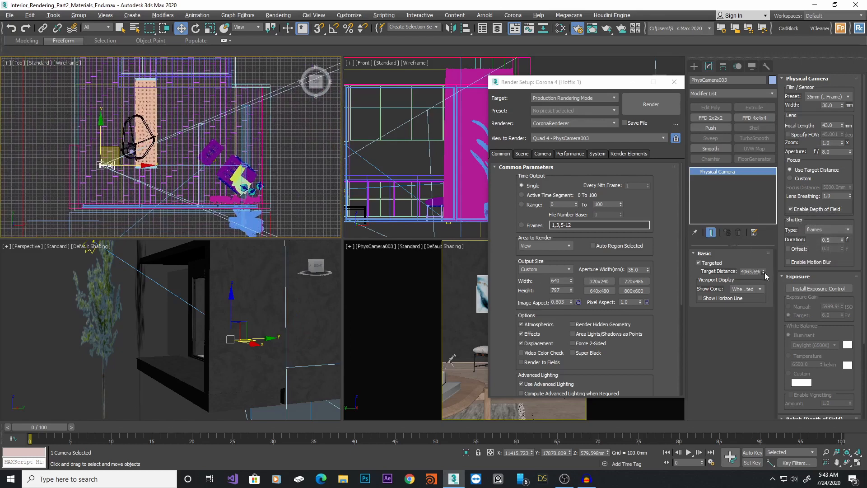
left_click_drag(762, 274, 763, 283)
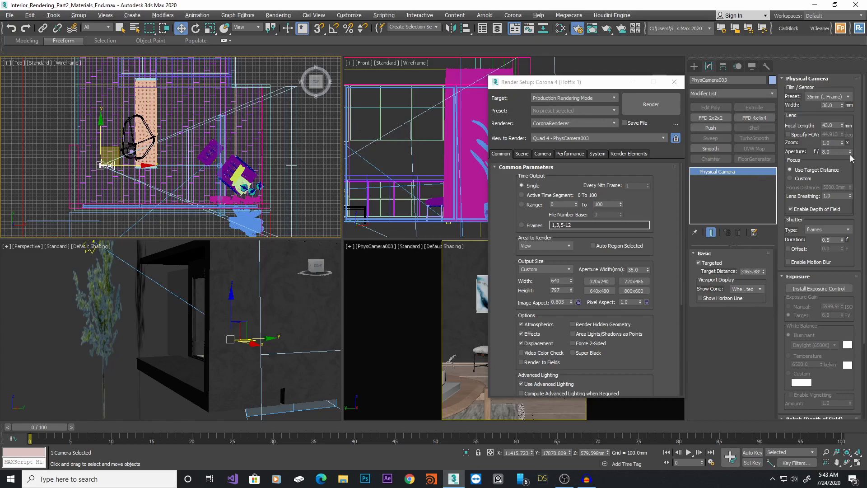
Set the physical camera's aperture to f/4.
left_click_drag(850, 152, 858, 165)
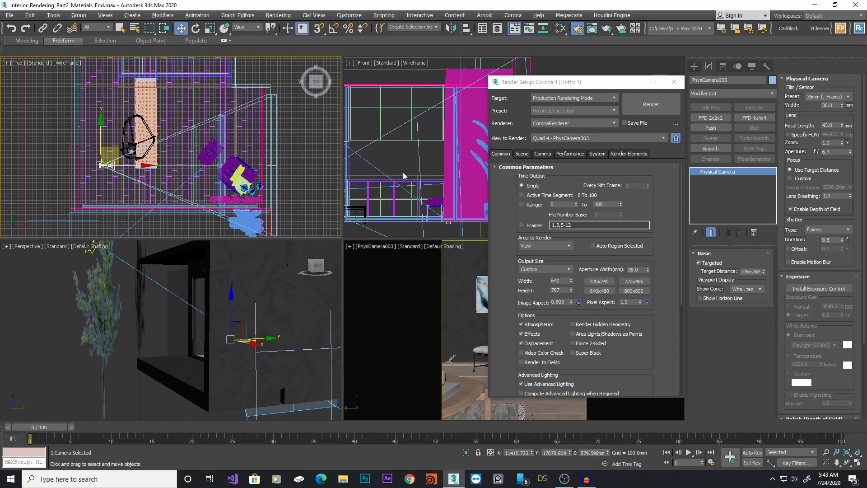
double_click(835, 152)
type("4")
key("Return")
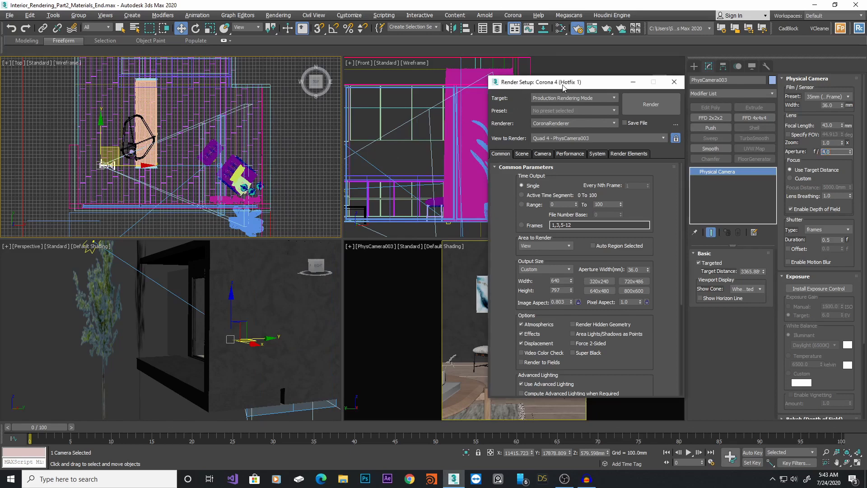
Maximize the PhysCamera003 view and keep the render time output on a single frame.
left_click_drag(563, 89, 574, 88)
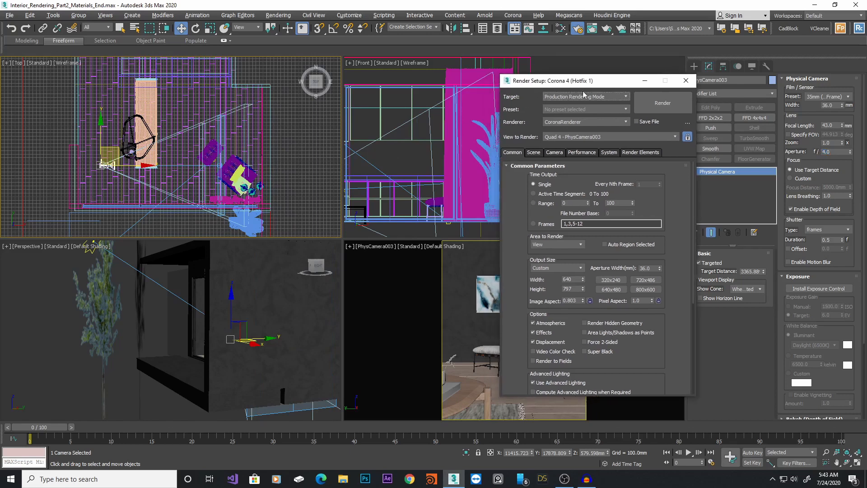
left_click(490, 283)
key("alt+w")
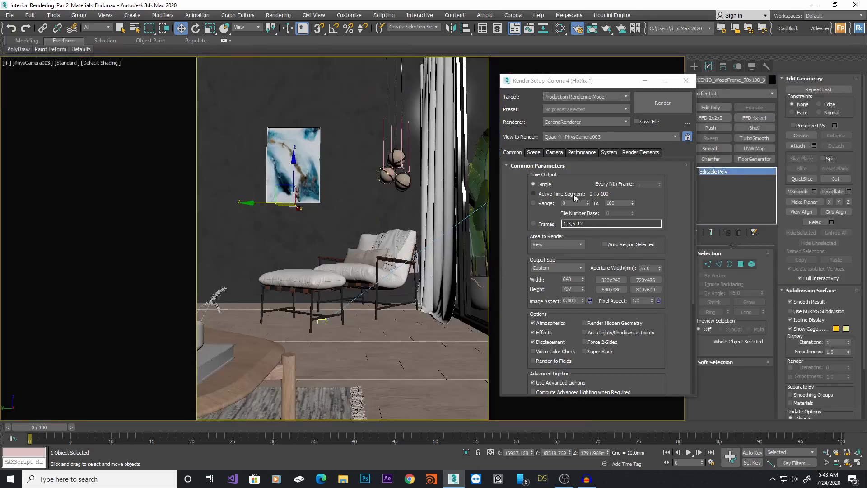
left_click(543, 185)
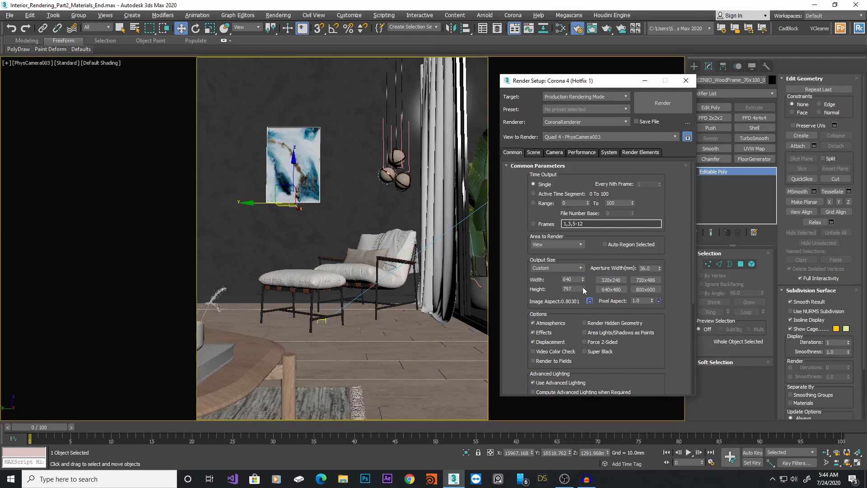
Lock the image aspect ratio and set the render output height to 2000.
left_click_drag(583, 289, 583, 273)
left_click(575, 288)
type("2000")
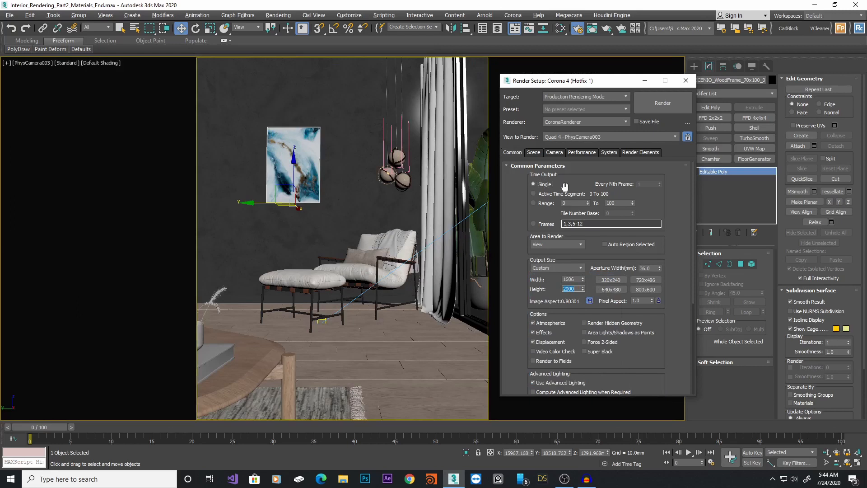
Set the progressive rendering noise level limit to 4 and the denoising mode to Corona High Quality.
left_click(533, 152)
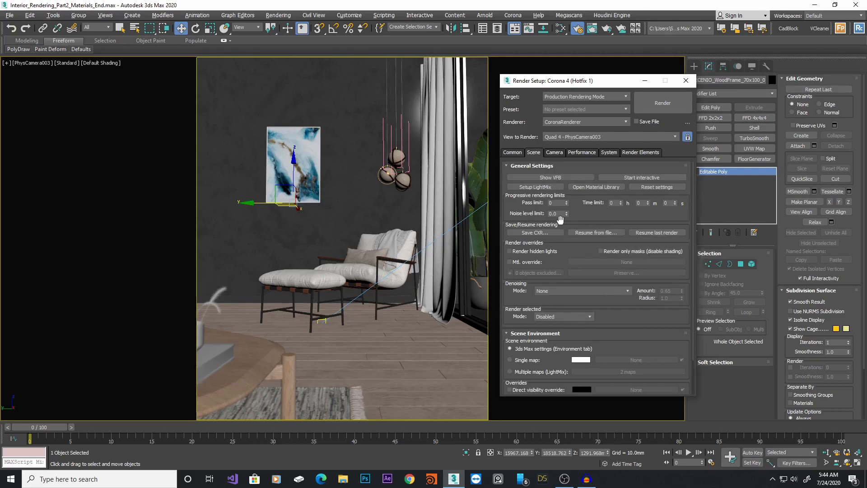
double_click(559, 214)
double_click(614, 203)
type("1")
left_click(621, 204)
left_click_drag(560, 214, 516, 216)
type("4")
key("Return")
left_click(577, 291)
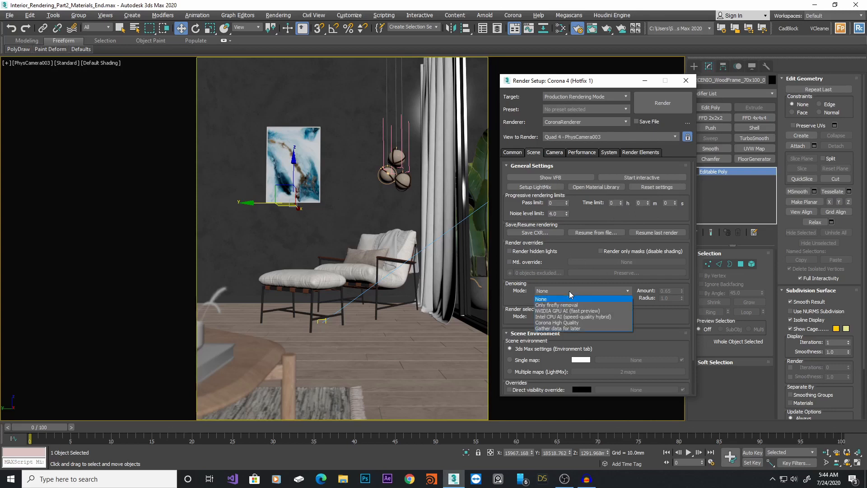
left_click(577, 323)
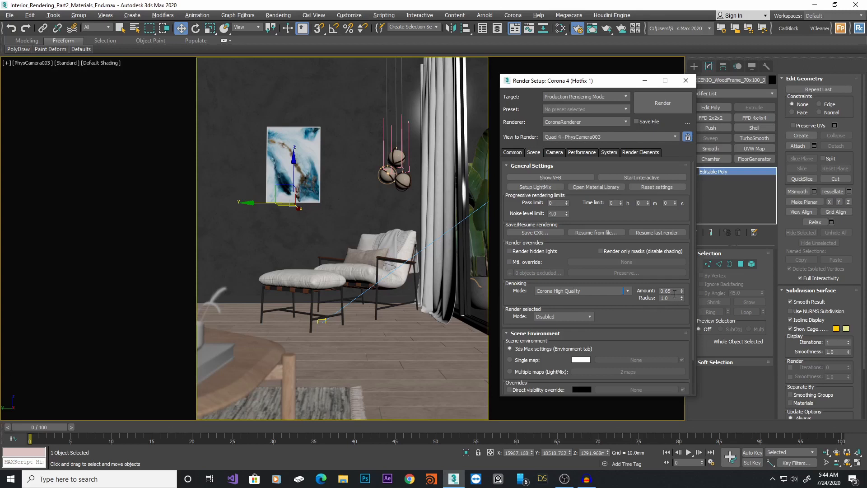
Set the GI vs. AA balance to 8 in Corona's performance settings.
left_click(586, 153)
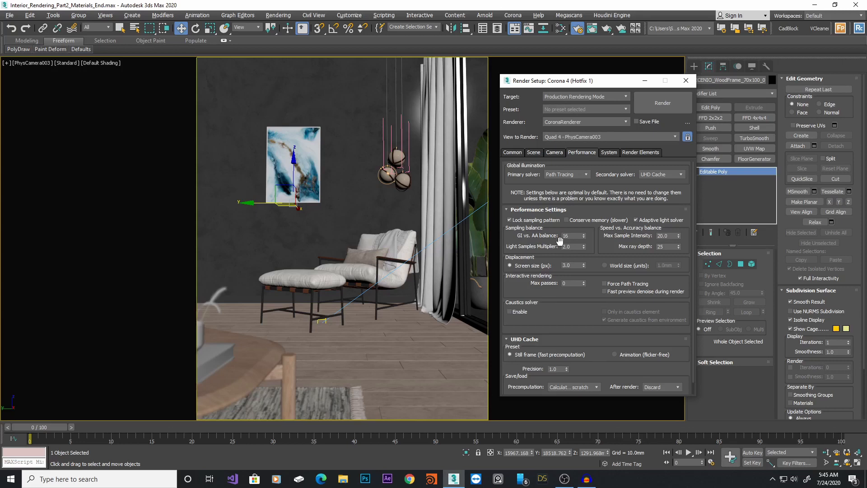
double_click(568, 236)
type("4")
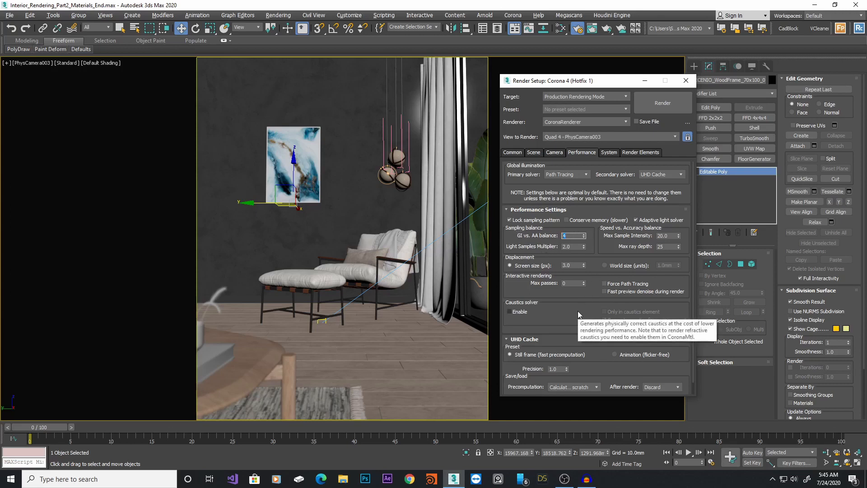
type("8")
scroll(573, 290, "down", 1)
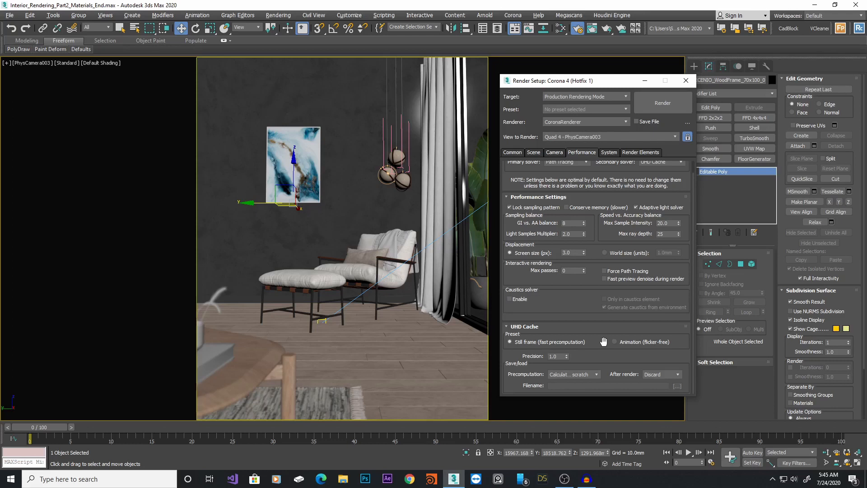
Start adding render elements and choose CESSENTIAL_Direct, CESSENTIAL_Indirect, CESSENTIAL_Reflect and CESSENTIAL_Translucency.
left_click(637, 152)
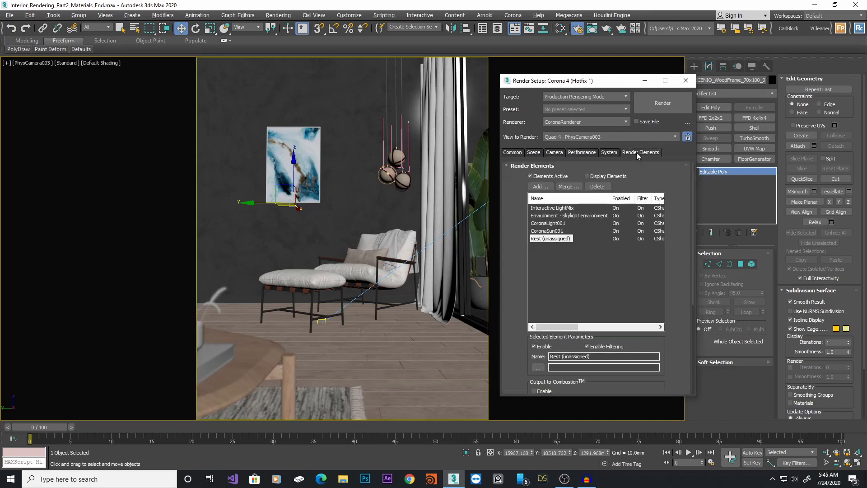
left_click(537, 186)
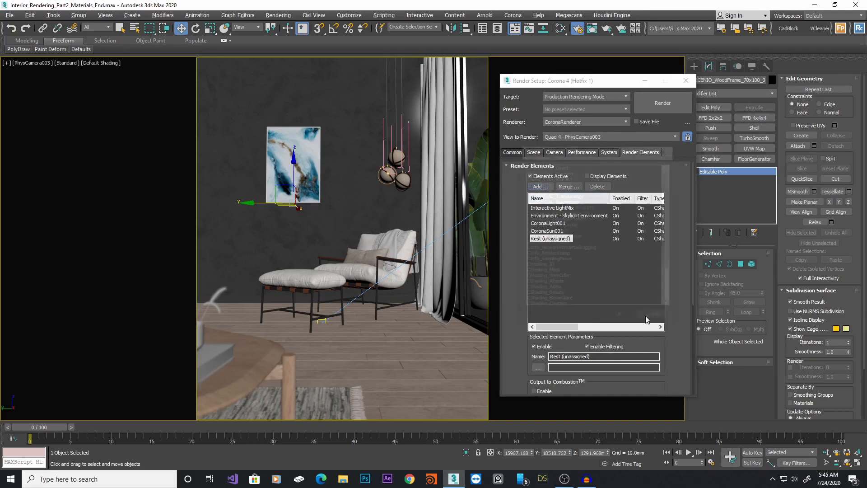
left_click_drag(607, 150, 697, 139)
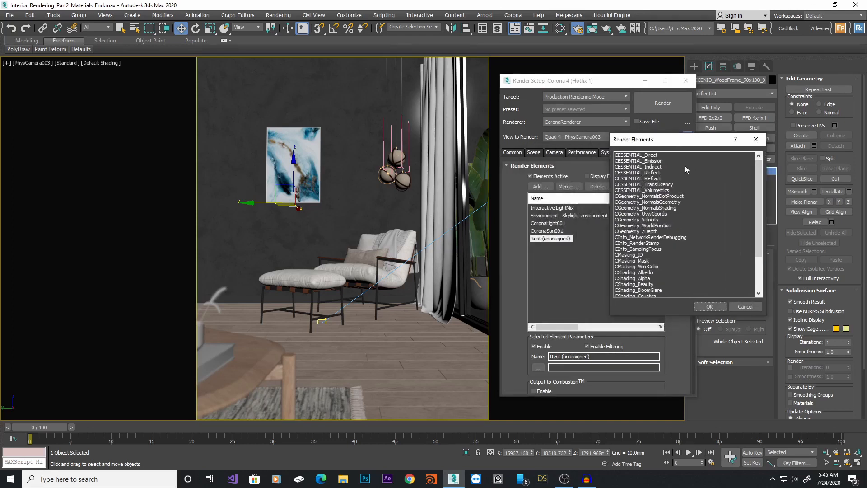
left_click(660, 173)
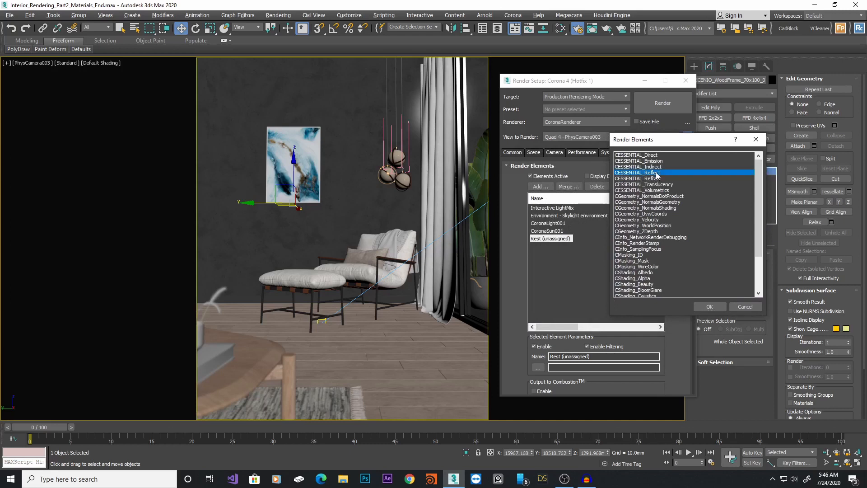
left_click(660, 179, "ctrl")
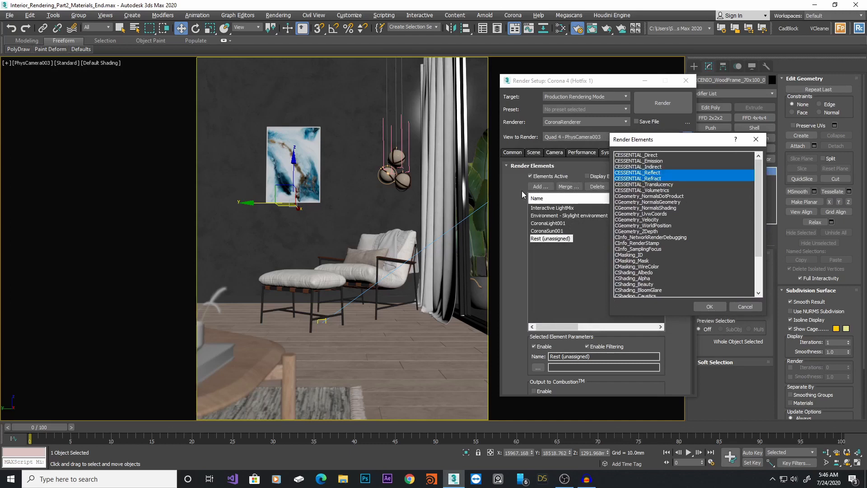
left_click(661, 179, "ctrl")
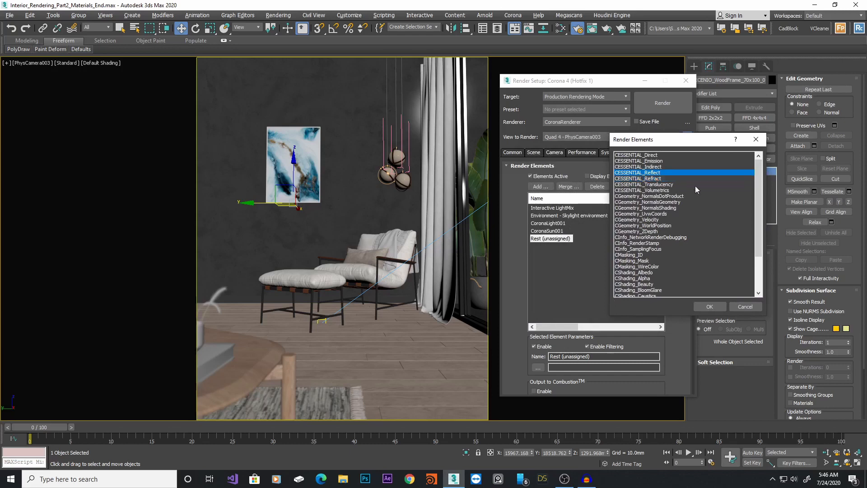
left_click(659, 167, "ctrl")
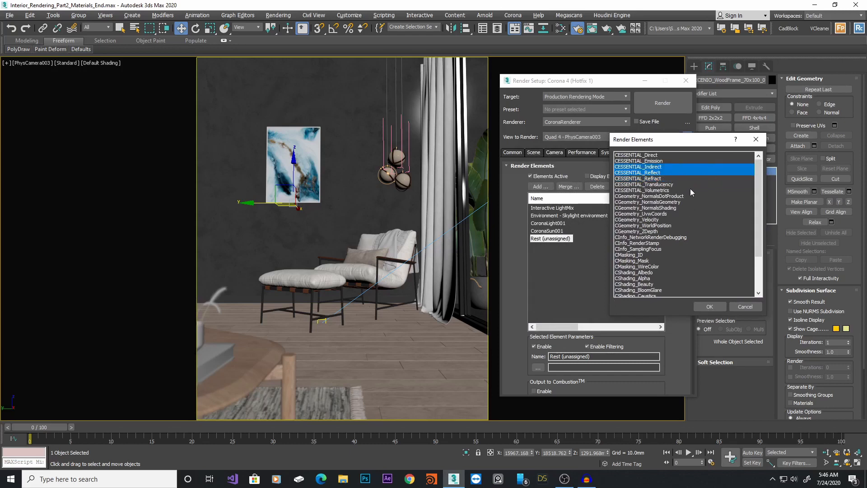
scroll(678, 199, "down", 1)
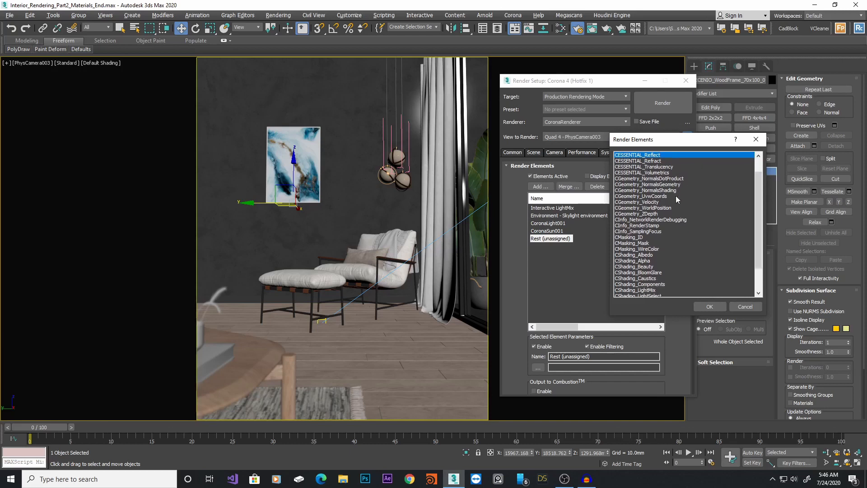
left_click(664, 167, "ctrl")
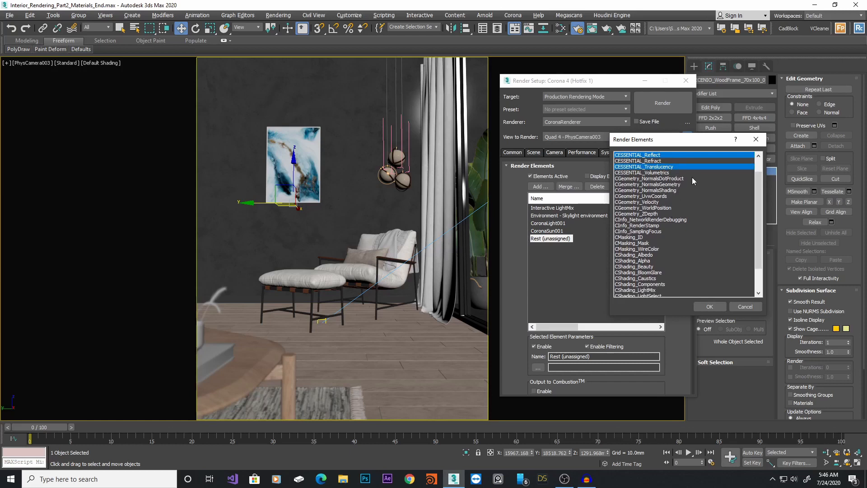
scroll(699, 208, "down", 1)
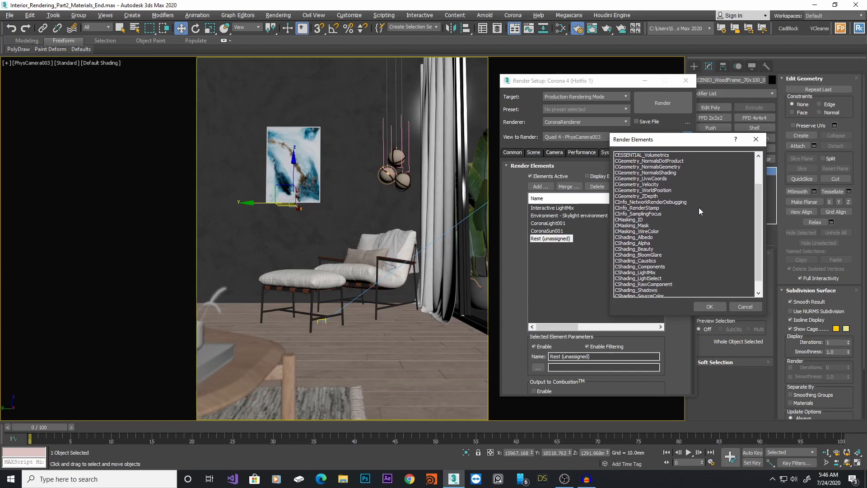
Include CMasking_ID, CMasking_WireColor, CShading_SourceColor and CTexmap in the selection and add all chosen render elements.
scroll(691, 196, "down", 1)
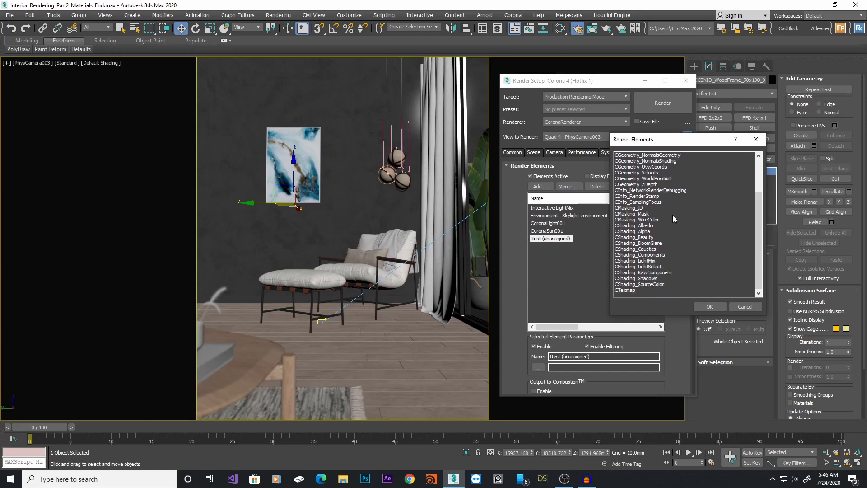
left_click(640, 208, "ctrl")
left_click(639, 214, "ctrl")
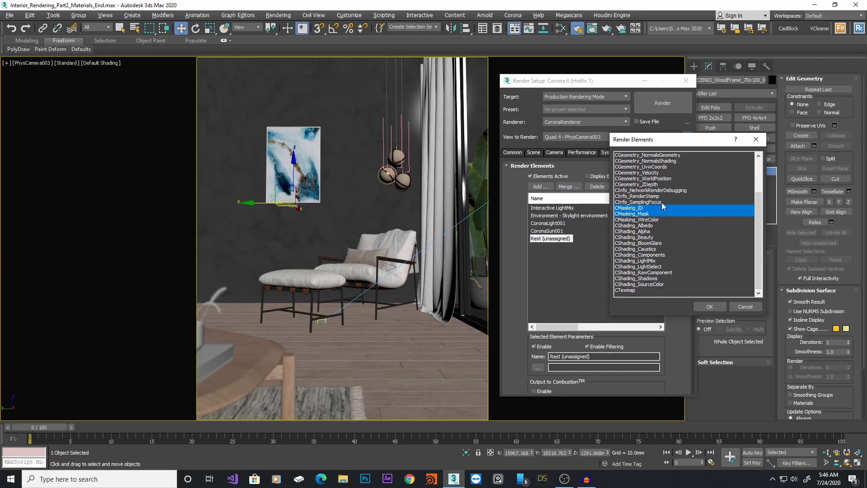
left_click(638, 214, "ctrl")
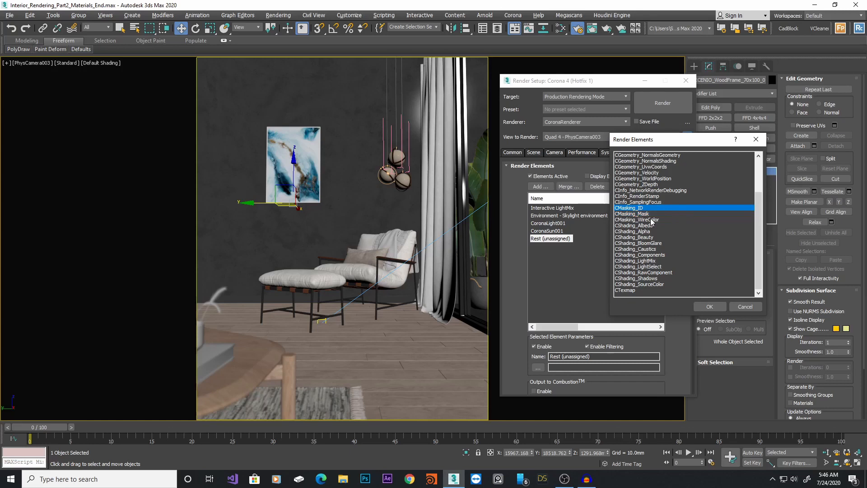
left_click(652, 220, "ctrl")
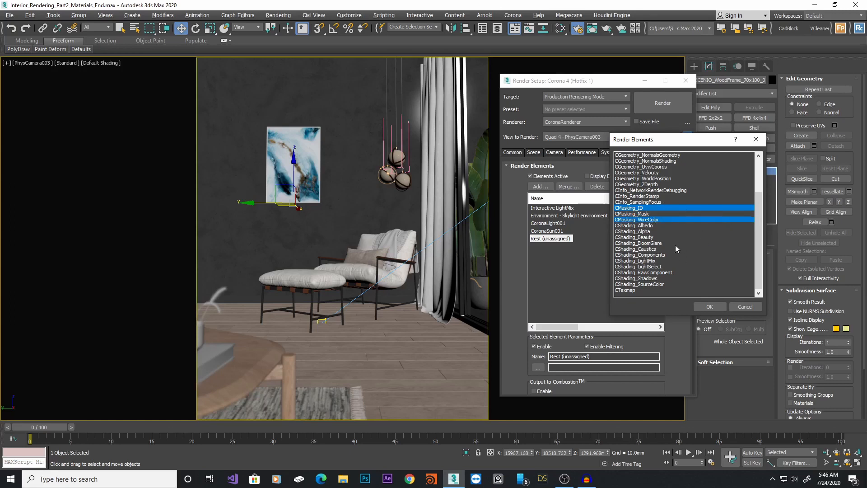
left_click(658, 284, "ctrl")
left_click(627, 291, "ctrl")
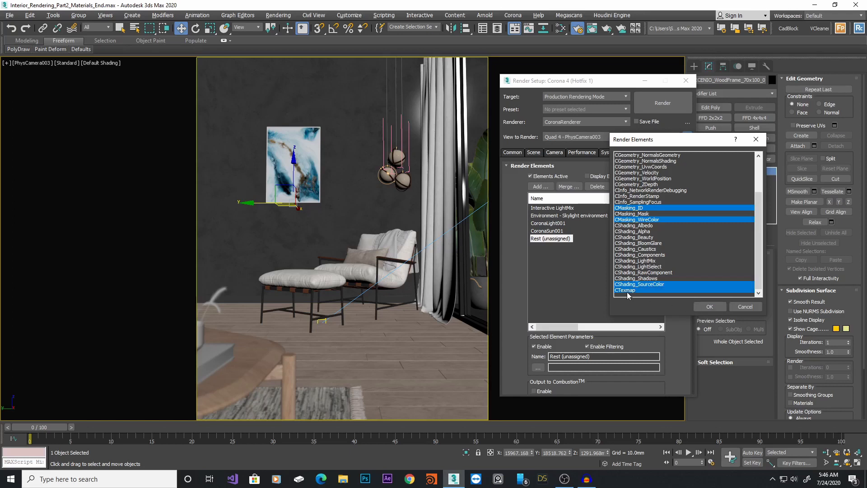
left_click(710, 306)
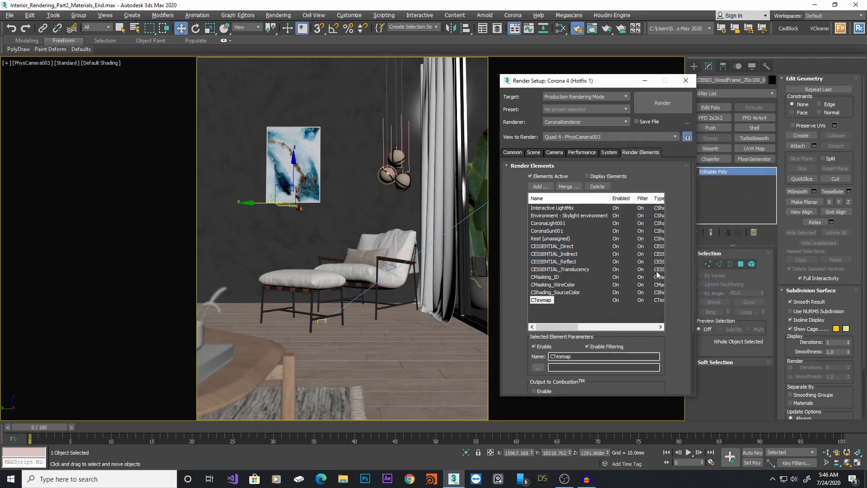
Assign a CoronaAO map as the texmap of the CTexmap render element.
left_click_drag(666, 347, 665, 224)
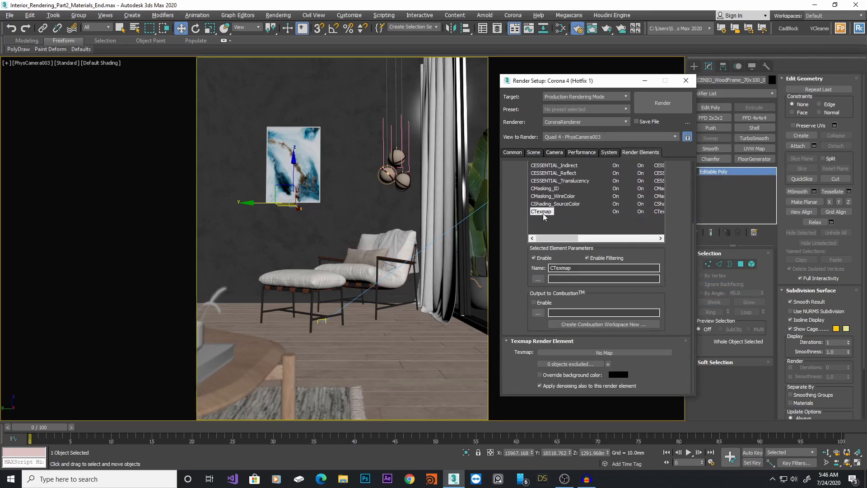
left_click(605, 352)
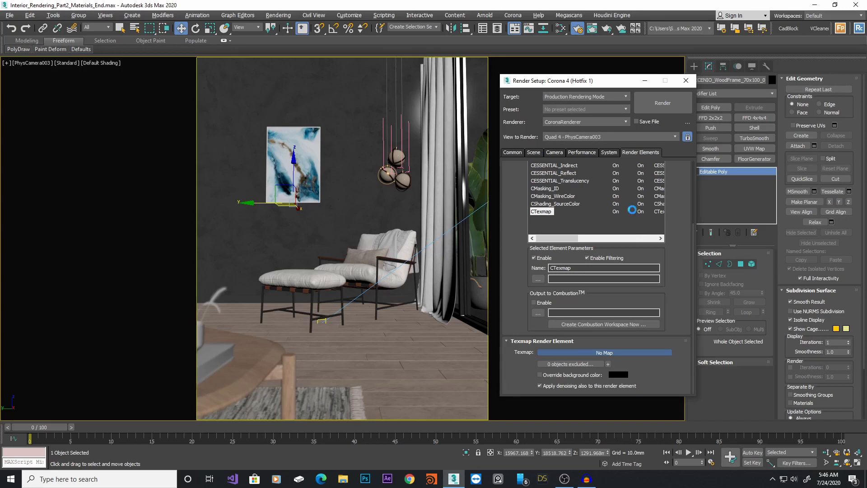
left_click_drag(580, 182, 580, 142)
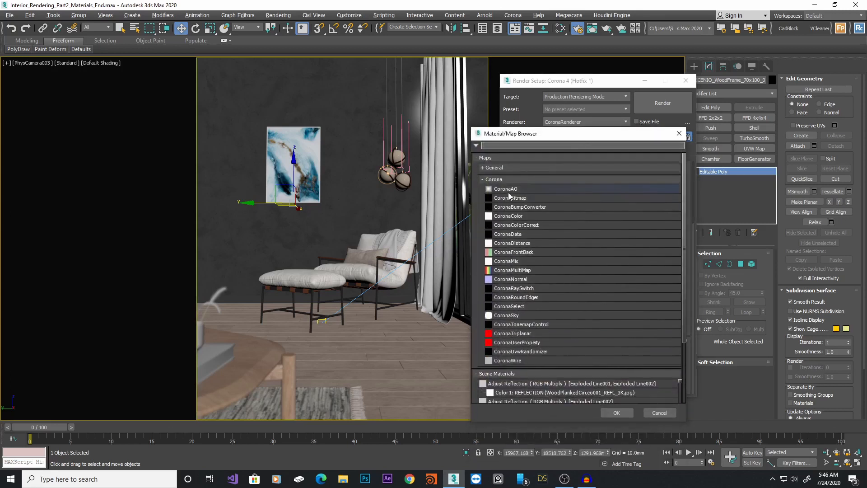
double_click(510, 190)
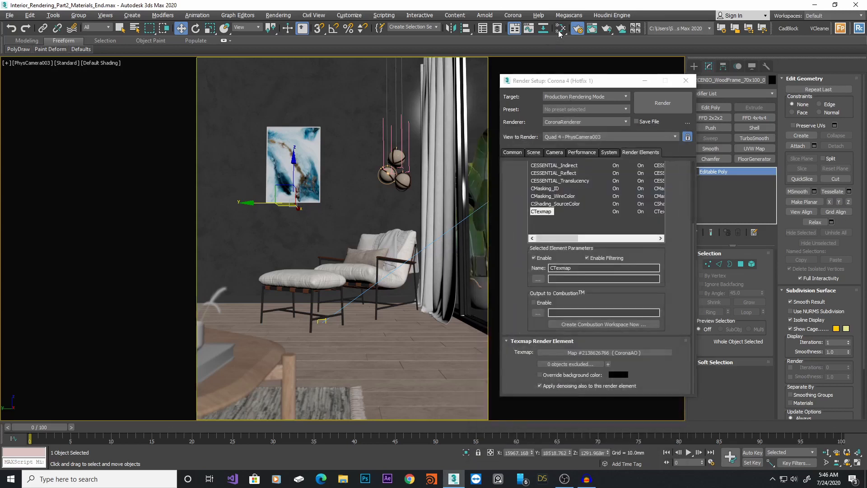
Bring the CTexmap element's CoronaAO map into the Slate Material Editor as an instance, placed in empty space below the leaf material's nodes.
left_click(560, 28)
left_click_drag(608, 209, 545, 145)
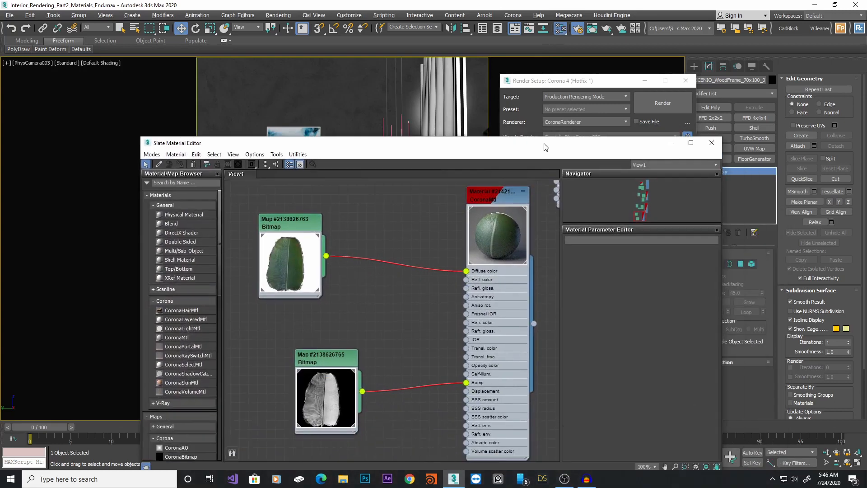
scroll(385, 268, "down", 2)
middle_click_drag(412, 300, 362, 188)
left_click(575, 87)
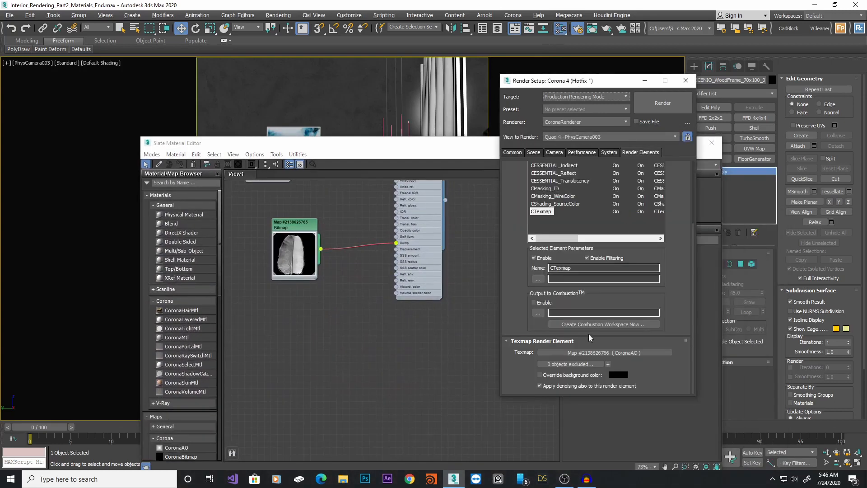
left_click(282, 351)
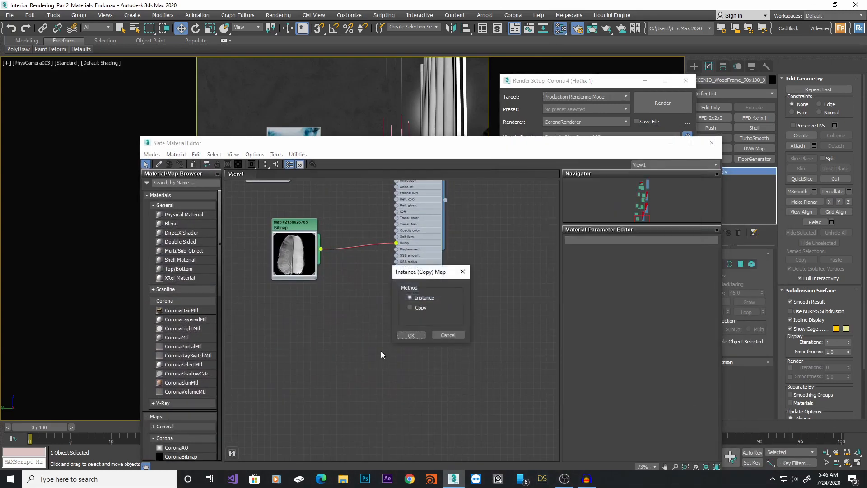
left_click(412, 334)
left_click_drag(279, 351, 319, 338)
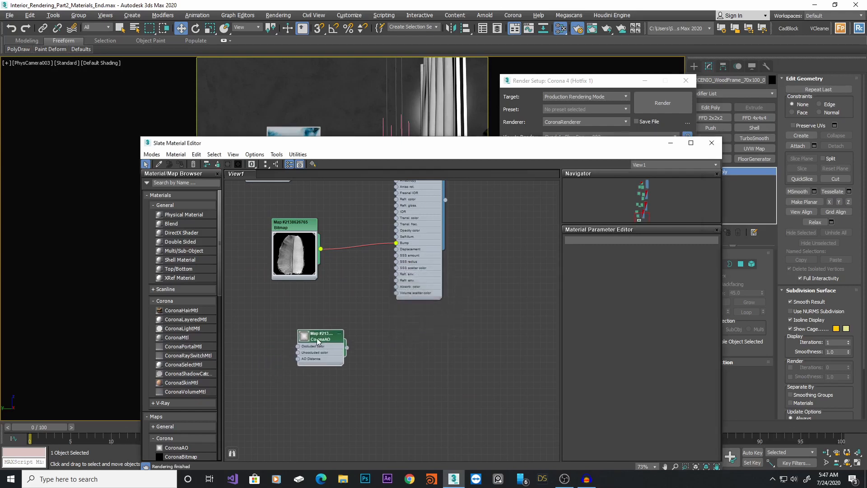
Set the CoronaAO map's max distance to 50 mm, minimize the material editor and return to the common render settings.
double_click(319, 339)
double_click(631, 289)
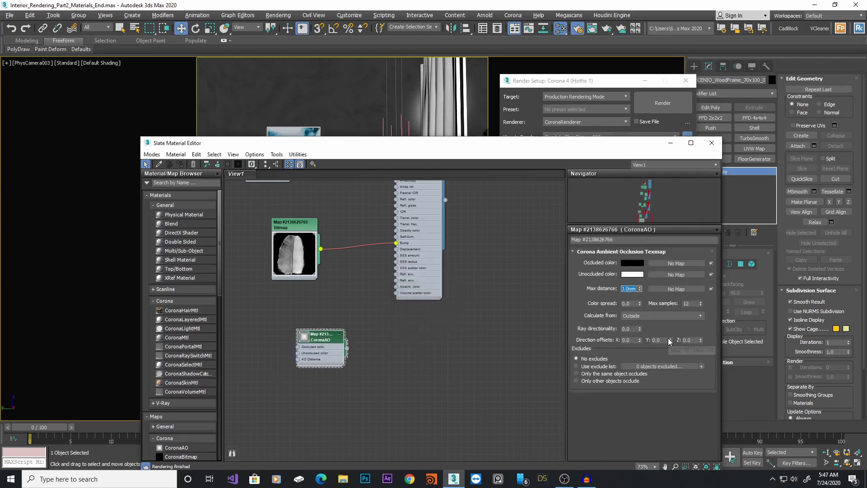
type("50")
key("Return")
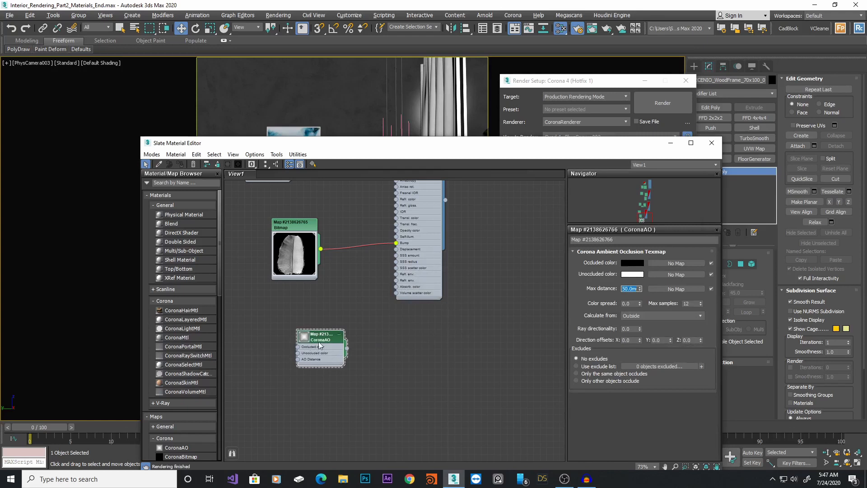
left_click(670, 142)
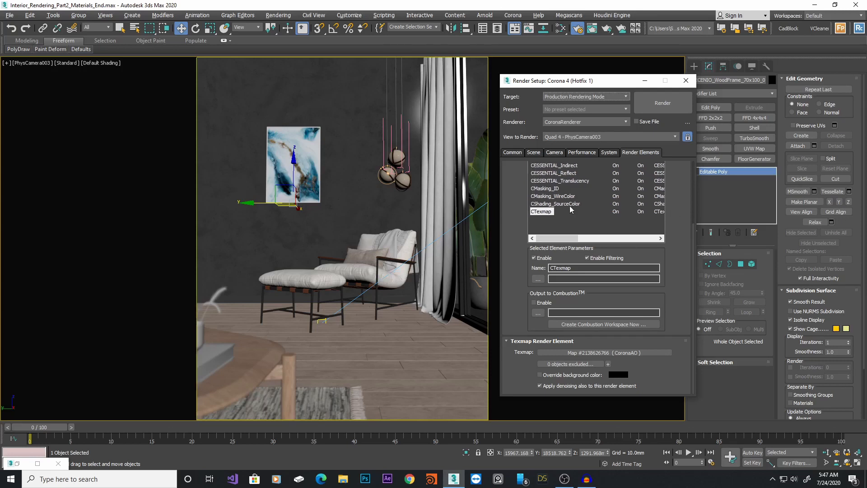
left_click_drag(682, 316, 682, 405)
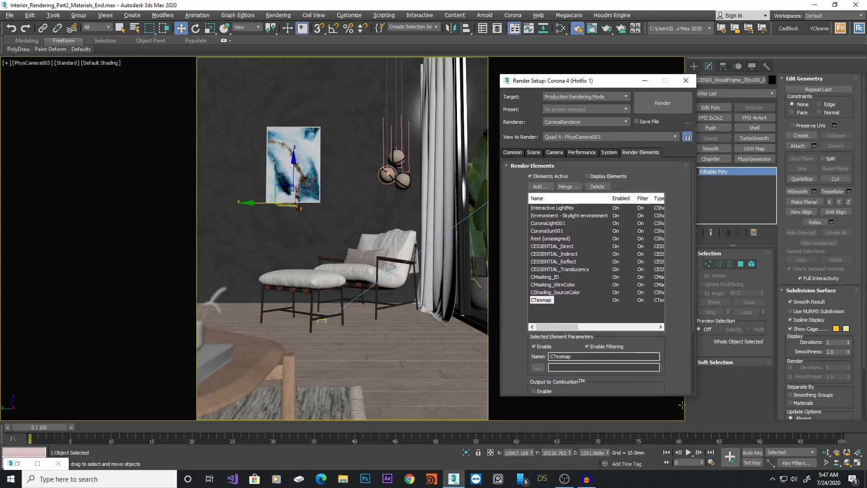
left_click(513, 154)
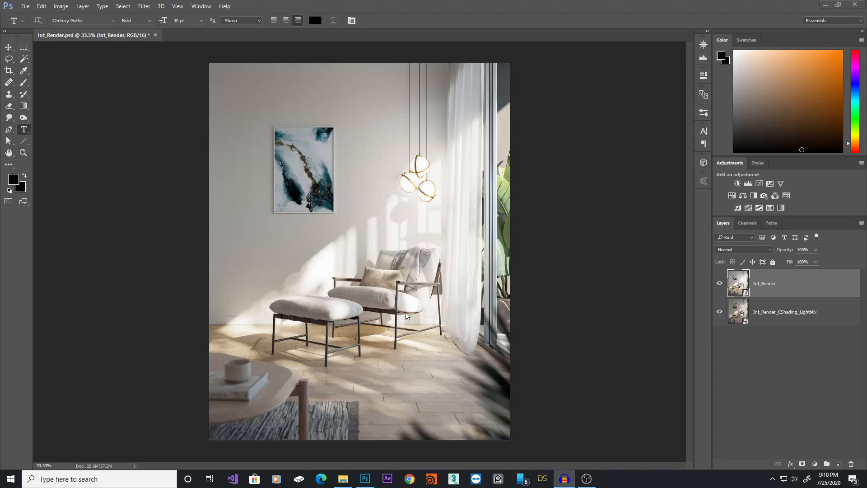
In Photoshop, compare the image with and without the Int_Render layer and delete that layer.
left_click(720, 284)
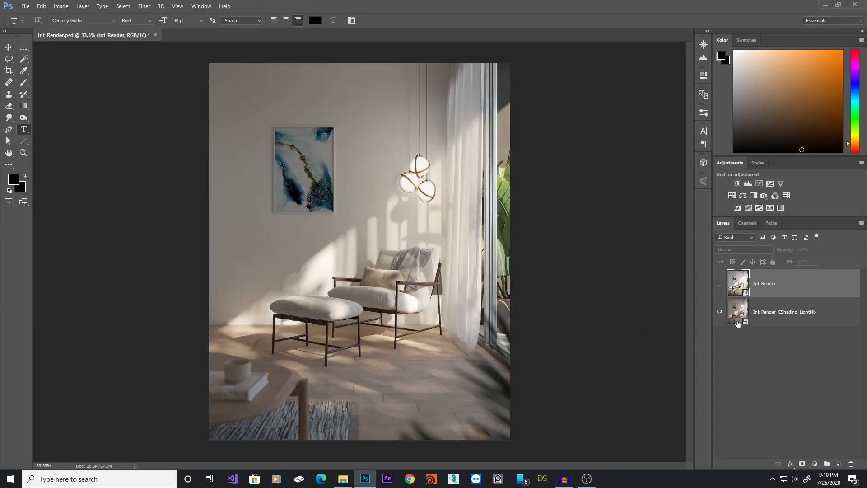
left_click(720, 283)
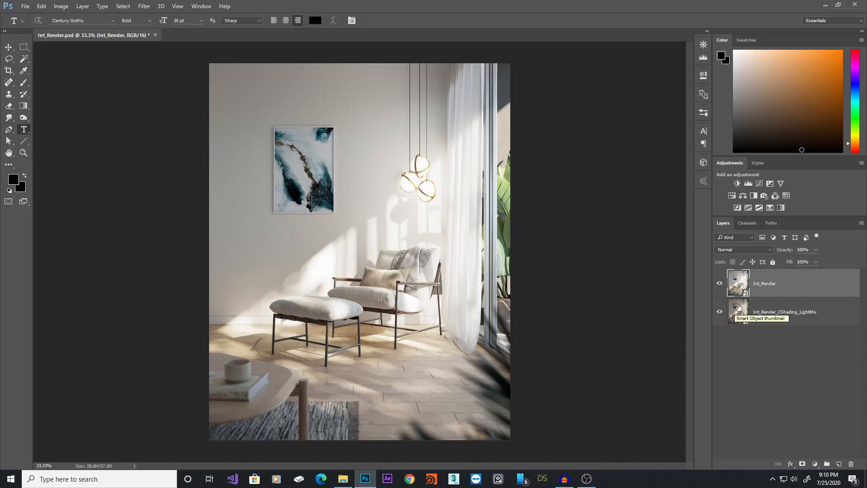
left_click(851, 465)
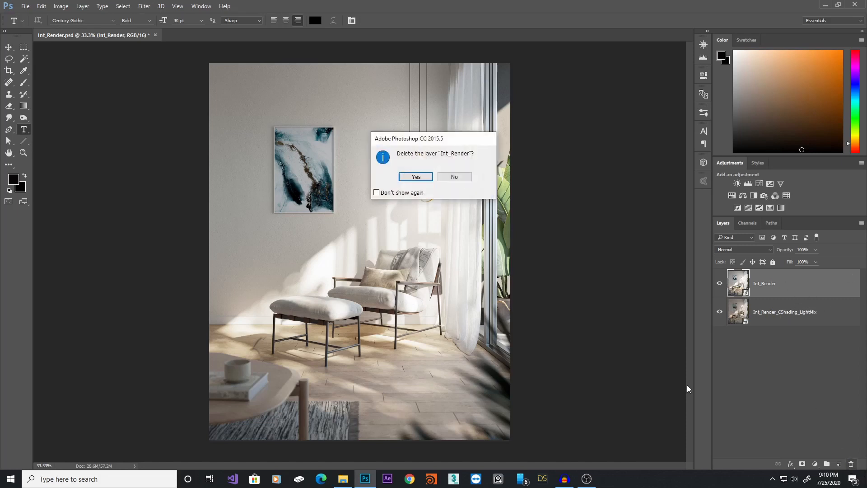
left_click(411, 177)
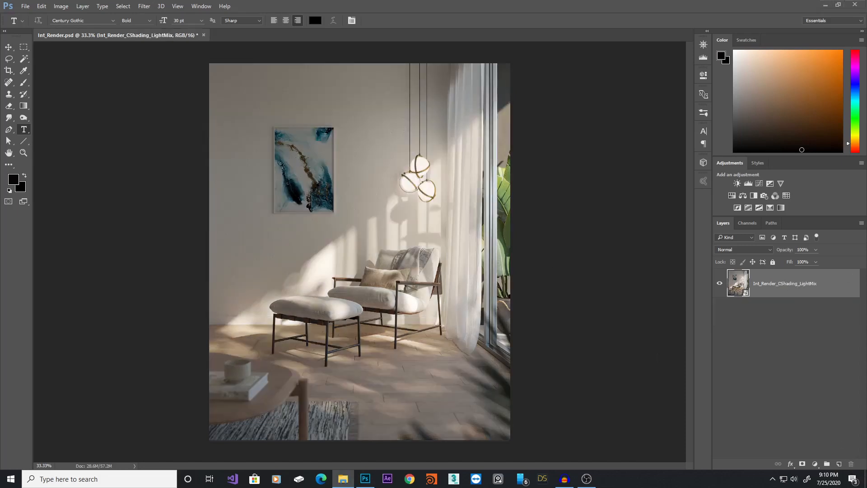
Place all Int_Render EXR files from the __OUTPUT folder into the Photoshop document, reading alpha data as an alpha channel.
left_click(343, 478)
left_click(285, 170)
left_click(187, 321, "shift")
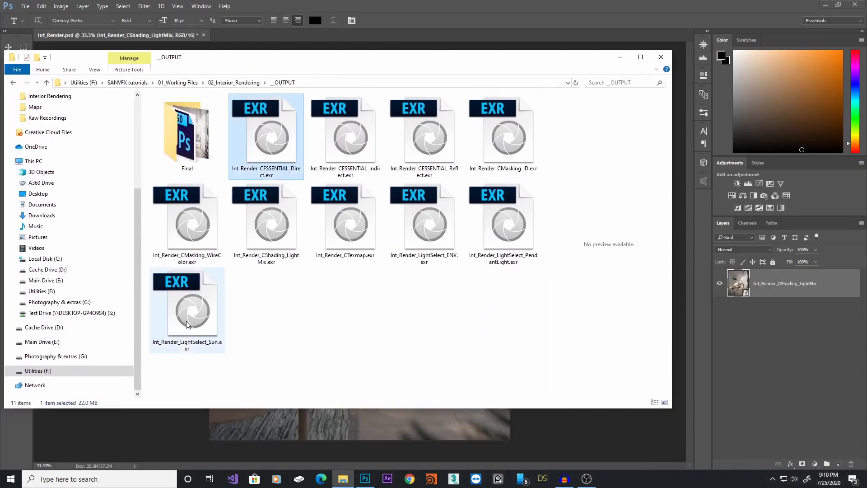
left_click_drag(403, 50, 716, 83)
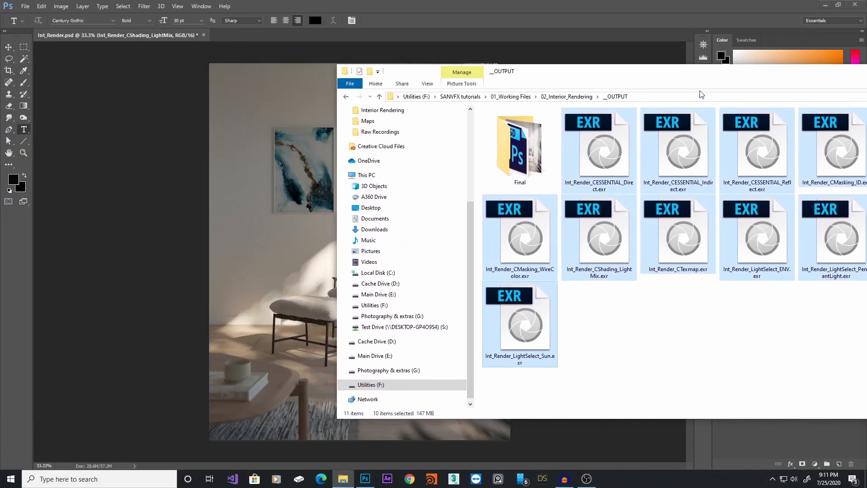
left_click_drag(591, 144, 304, 264)
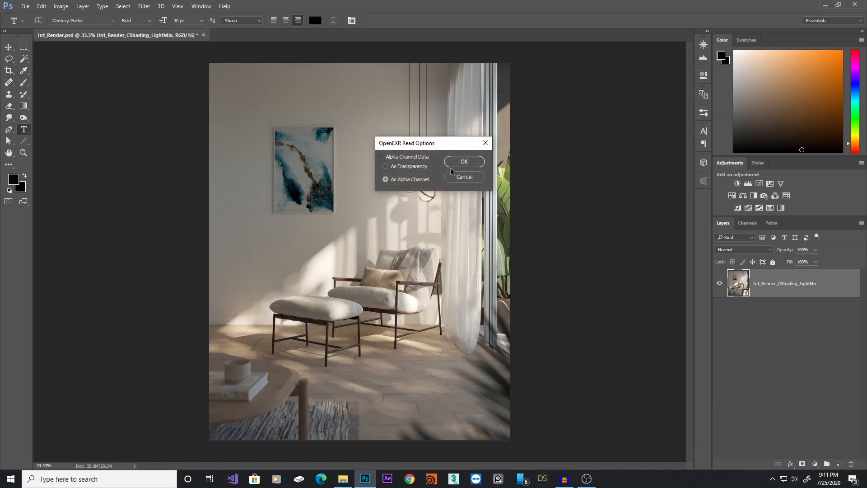
left_click(460, 161)
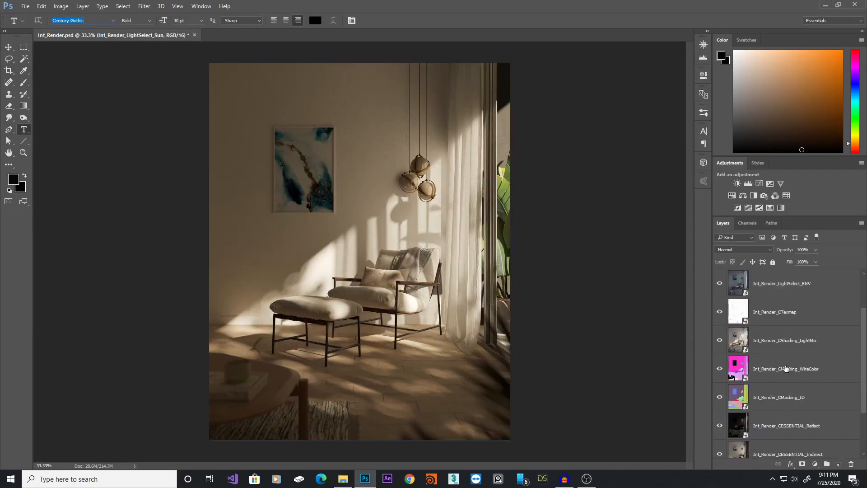
Move the CMasking_WireColor and CMasking_ID layers to the top of the layer stack and hide both.
left_click(786, 369)
left_click(780, 403, "shift")
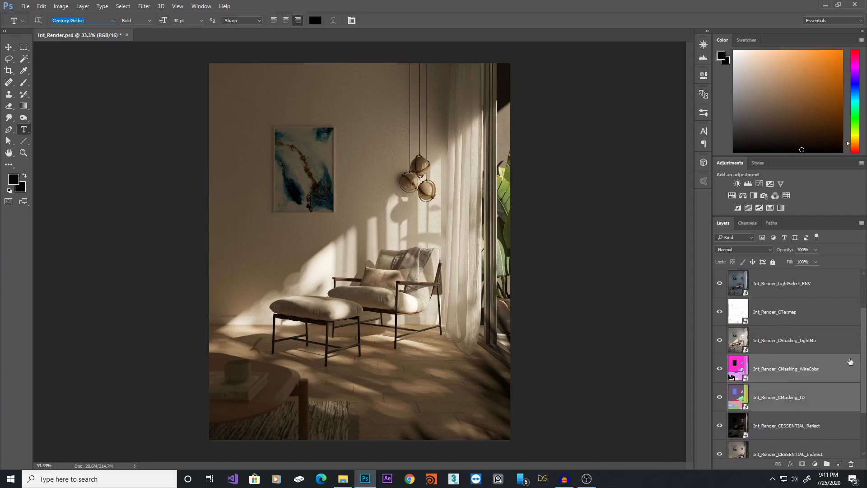
left_click_drag(863, 338, 863, 296)
left_click_drag(771, 423, 776, 272)
left_click(720, 283)
left_click(720, 311)
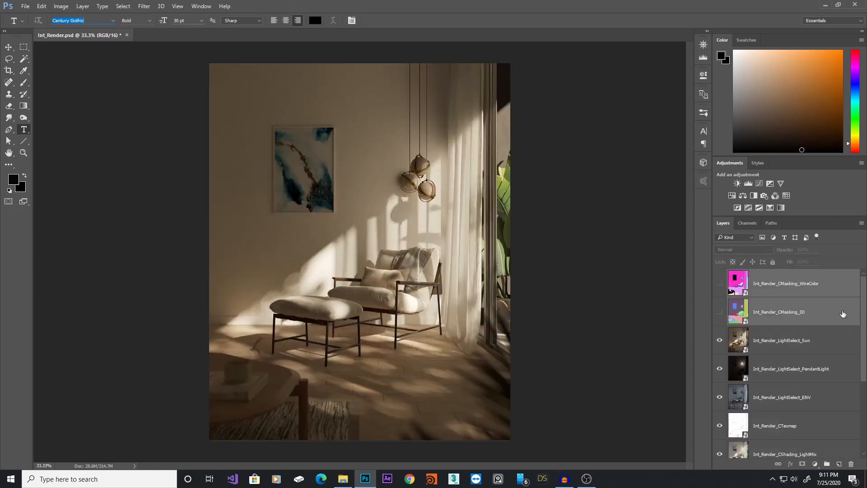
Hide the CESSENTIAL_Direct, CESSENTIAL_Indirect, CESSENTIAL_Reflect and upper CShading_LightMix layers.
scroll(742, 315, "down", 1)
scroll(742, 315, "down", 3)
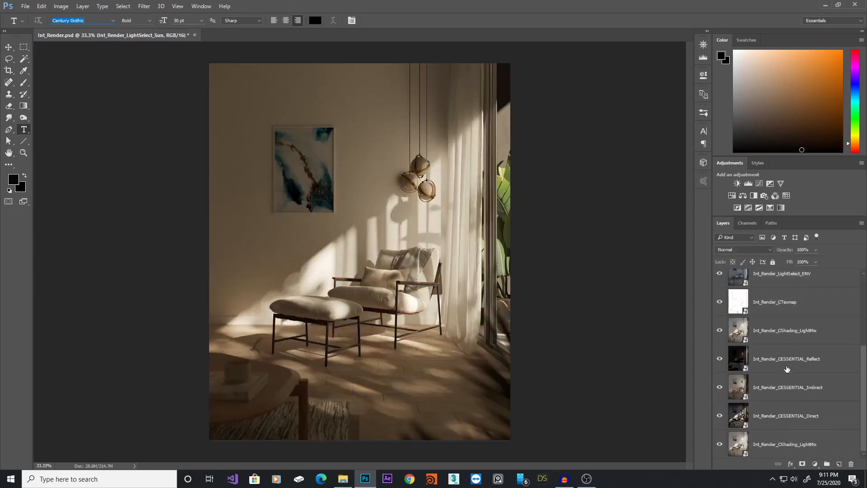
left_click(782, 418, "shift")
left_click(719, 416)
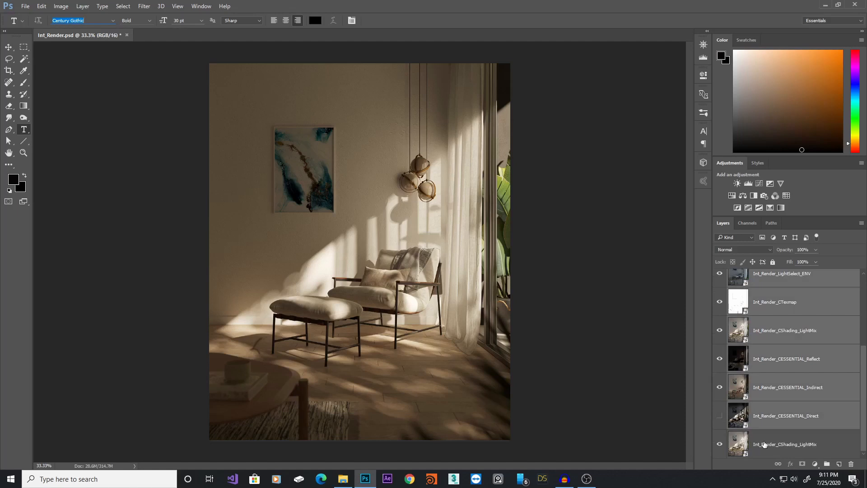
left_click(720, 387)
left_click(720, 359)
left_click(719, 331)
Hide the CTexmap, LightSelect_ENV, LightSelect_PendantLight and LightSelect_Sun layers.
scroll(719, 331, "up", 3)
left_click(720, 387)
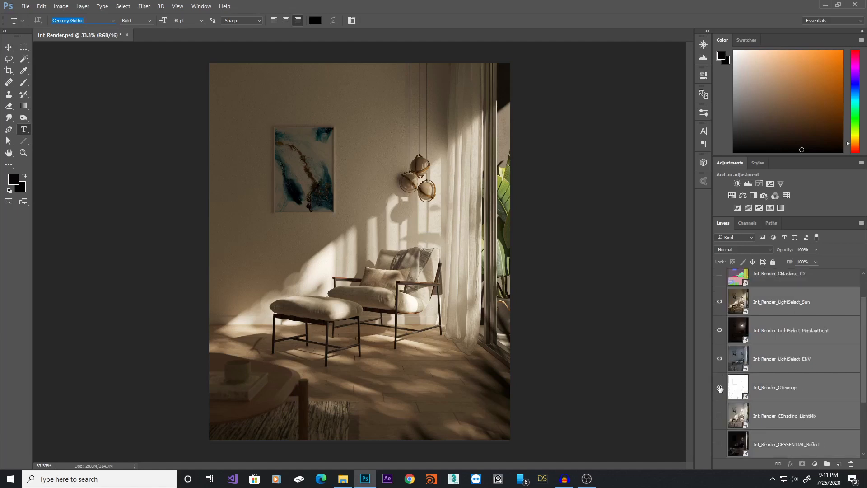
left_click(720, 359)
left_click(719, 330)
left_click(719, 302)
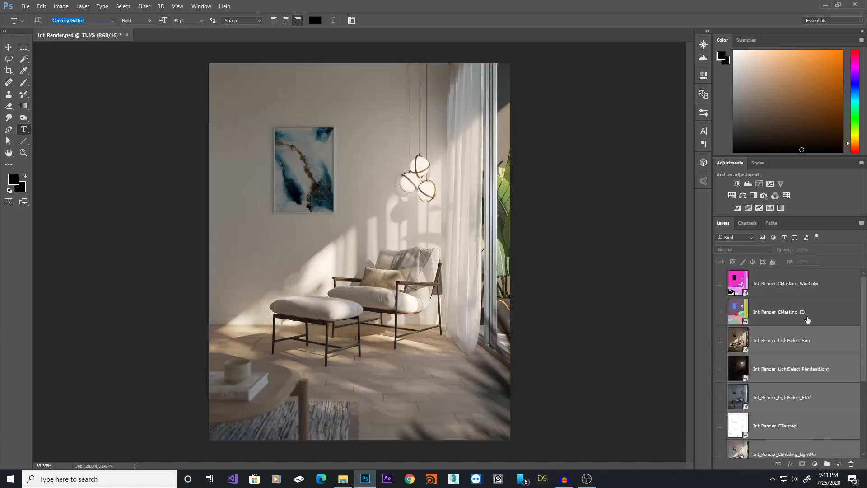
Move the CESSENTIAL_Reflect layer directly above the base CShading_LightMix layer, show it and set its blend mode to Screen.
scroll(804, 379, "down", 3)
left_click(799, 442)
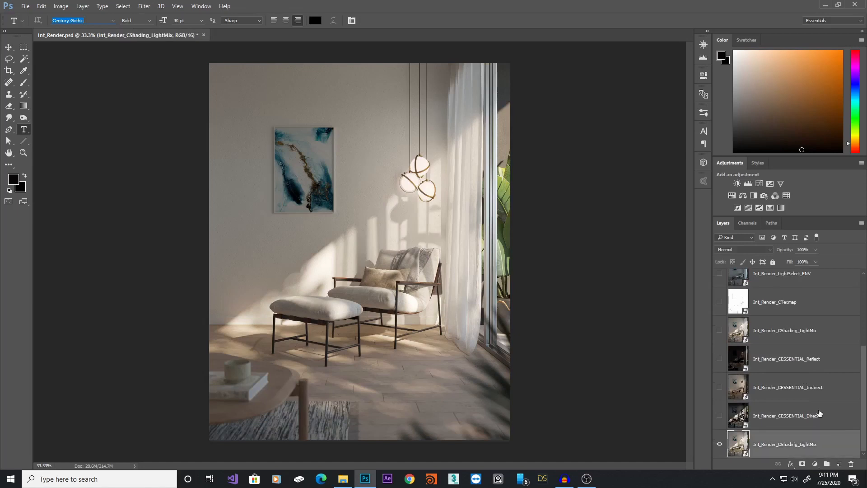
left_click_drag(794, 368, 795, 427)
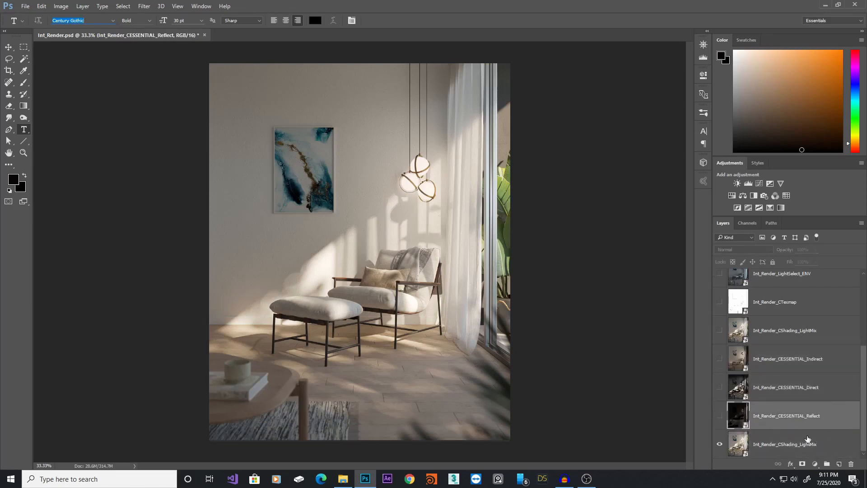
left_click(719, 416)
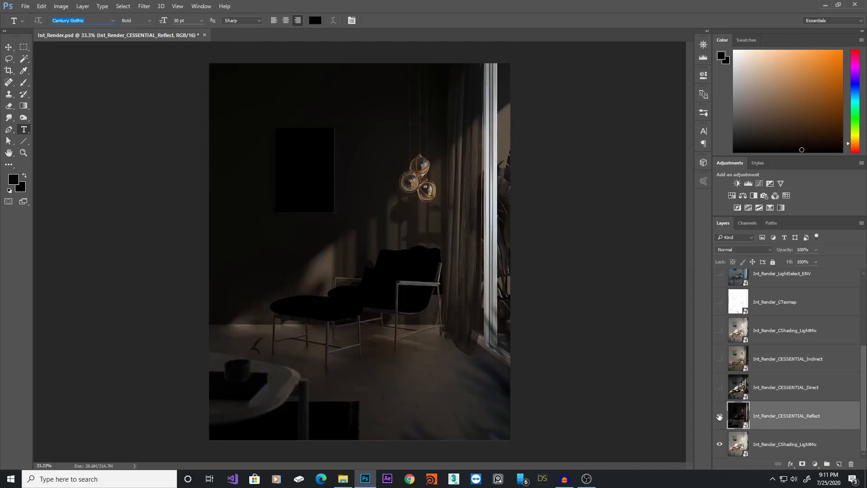
left_click(763, 250)
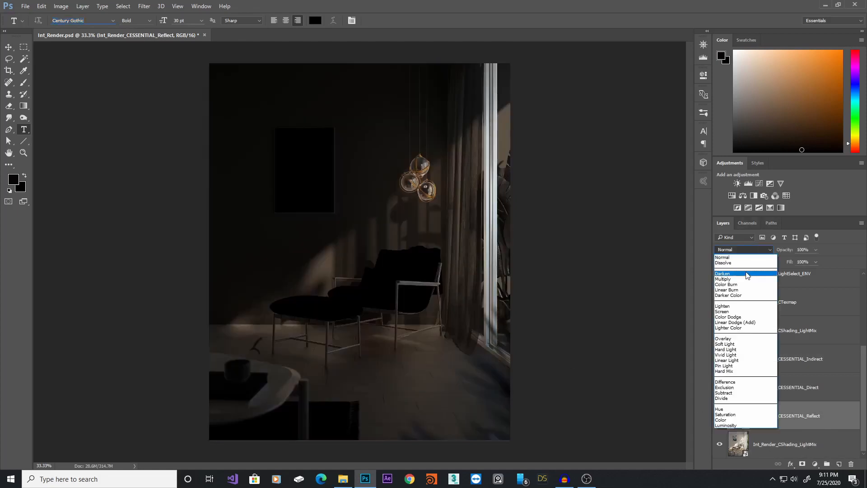
left_click(736, 309)
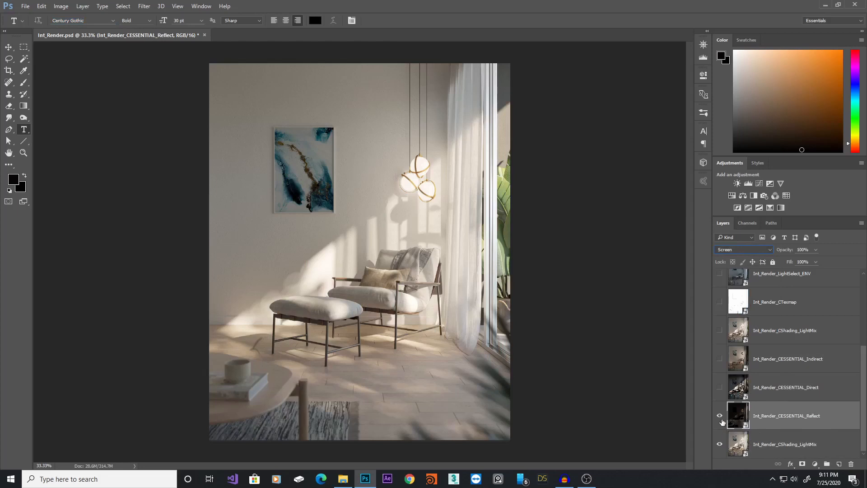
Compare the image with and without the screened CESSENTIAL_Reflect layer.
left_click(720, 418)
left_click(721, 418)
left_click(721, 417)
left_click(721, 417)
left_click(721, 417)
left_click(720, 417)
Reduce the CESSENTIAL_Reflect layer's opacity to 48% and check its effect by hiding and showing it.
left_click(816, 250)
left_click_drag(794, 261, 793, 260)
left_click(720, 415)
left_click(720, 416)
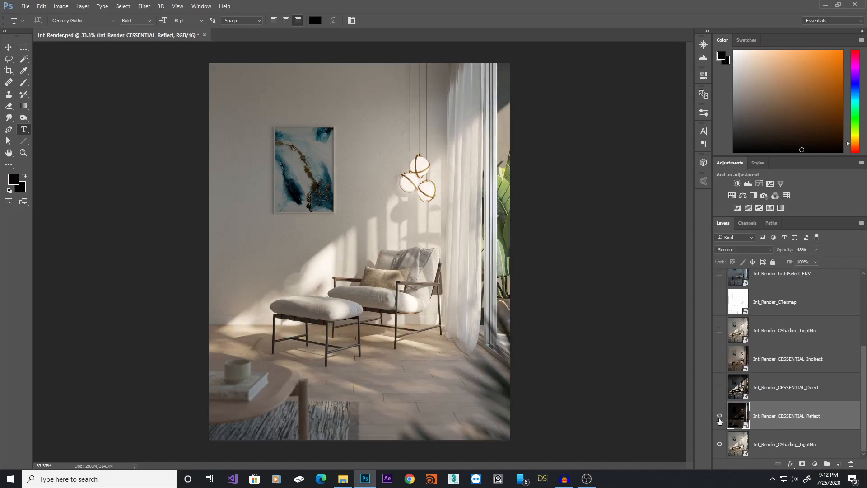
left_click(720, 416)
left_click(720, 416)
Move the LightSelect_Sun layer directly above the CESSENTIAL_Reflect layer, show it and set its blend mode to Screen.
scroll(812, 354, "up", 3)
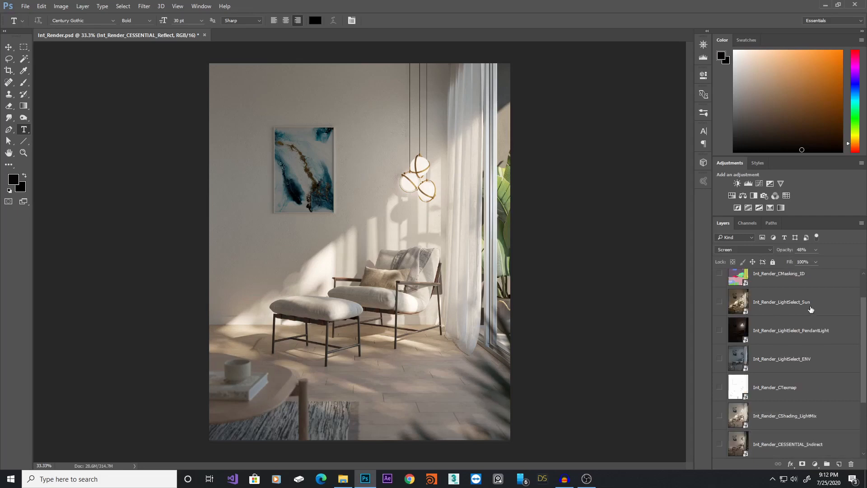
left_click_drag(808, 310, 801, 437)
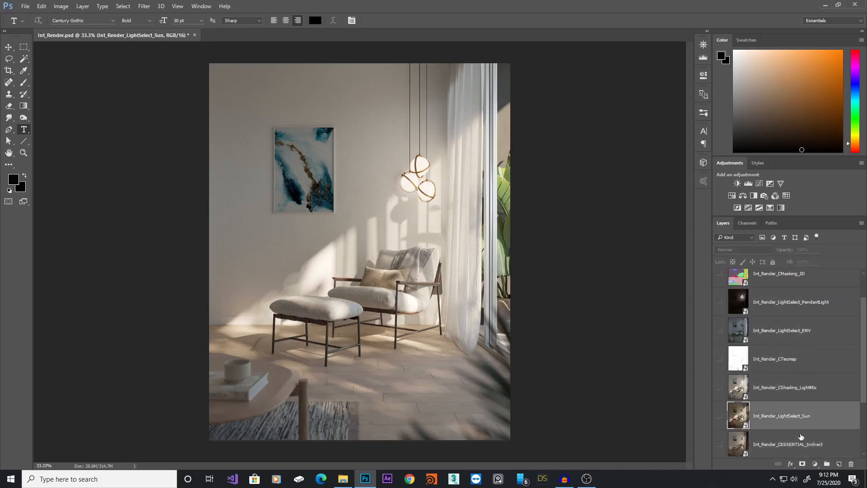
scroll(801, 437, "down", 3)
left_click_drag(781, 329, 779, 402)
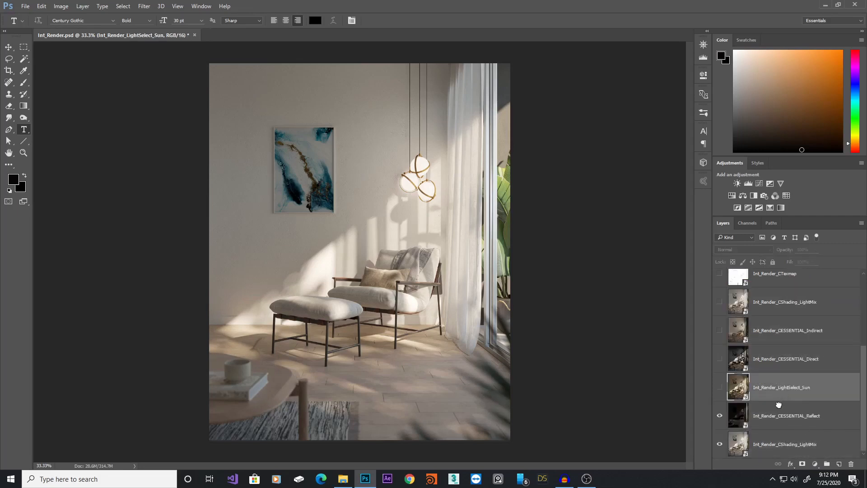
left_click(720, 387)
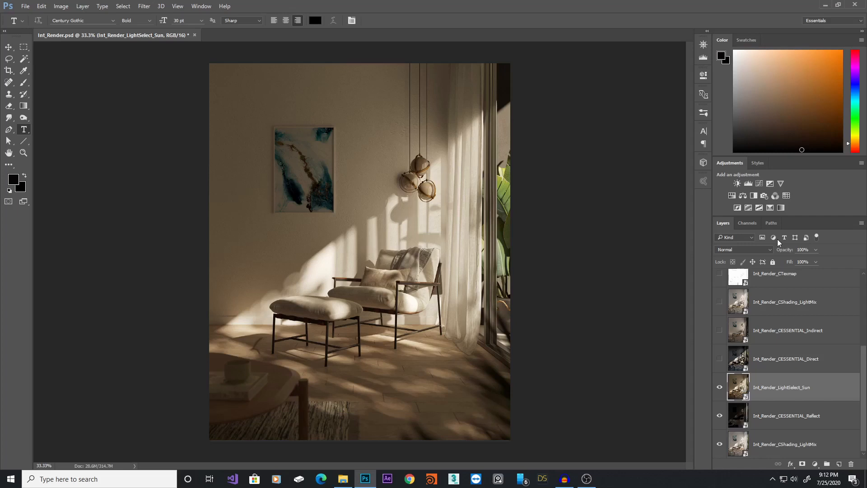
left_click(770, 249)
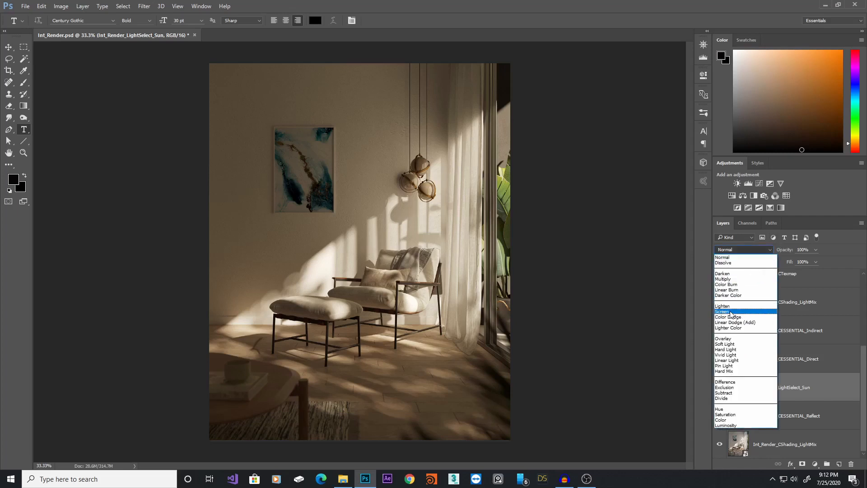
left_click(731, 316)
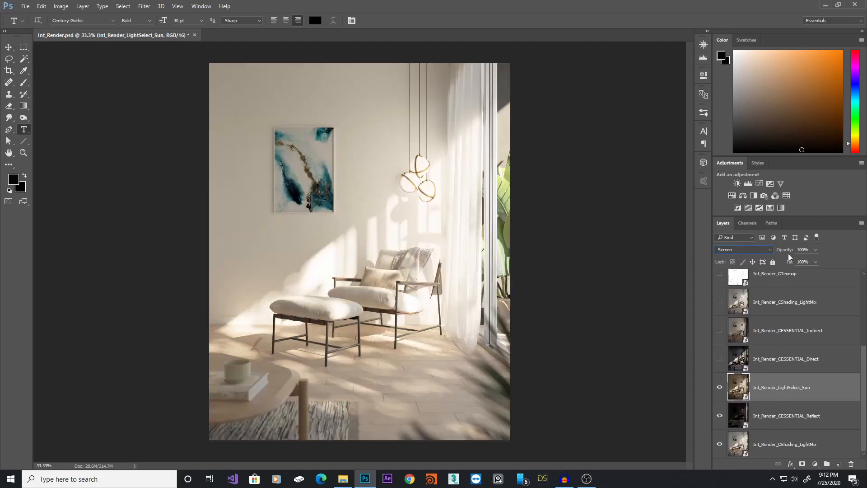
Reduce the LightSelect_Sun layer's opacity to 42% and check its effect by hiding and showing it.
left_click(816, 250)
left_click_drag(796, 262, 792, 262)
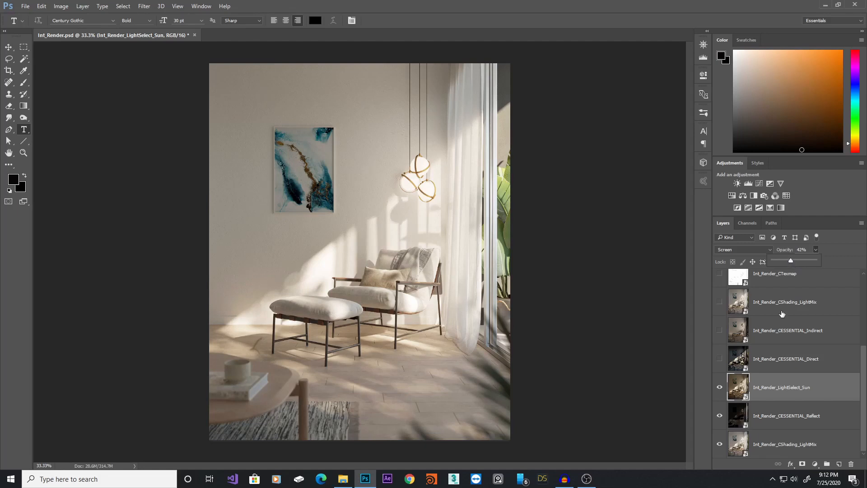
left_click(720, 387)
left_click(719, 387)
left_click(720, 388)
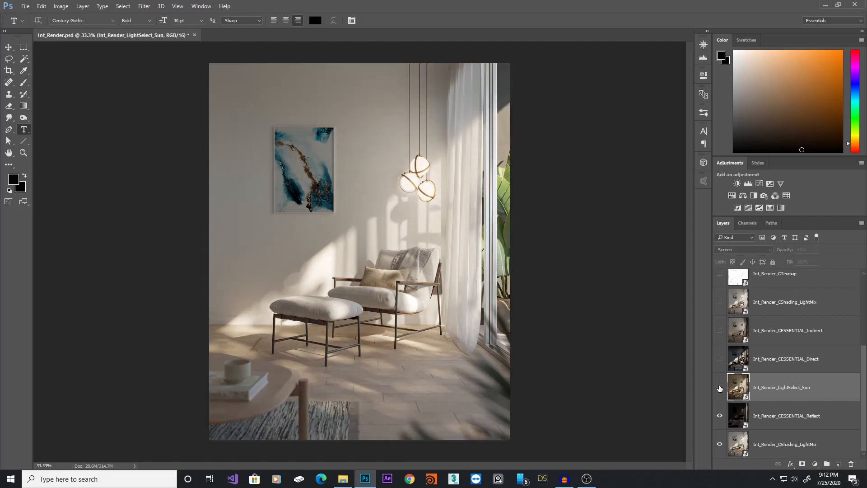
left_click(720, 388)
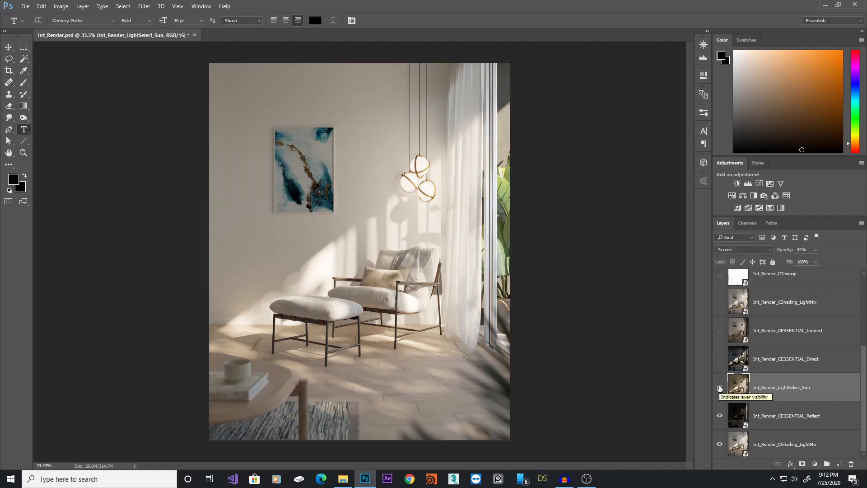
left_click(719, 387)
left_click(720, 387)
Delete the hidden CESSENTIAL_Direct and CESSENTIAL_Indirect layers and the hidden upper CShading_LightMix layer.
scroll(805, 406, "up", 1)
left_click(807, 392)
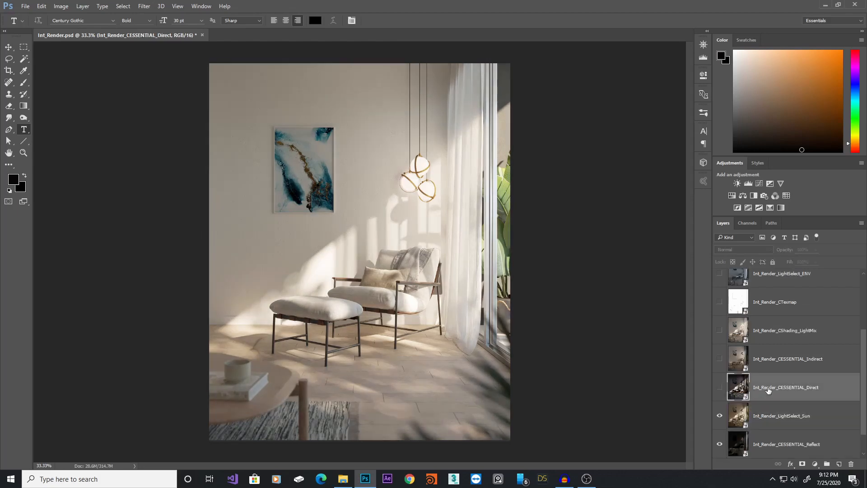
key("Delete")
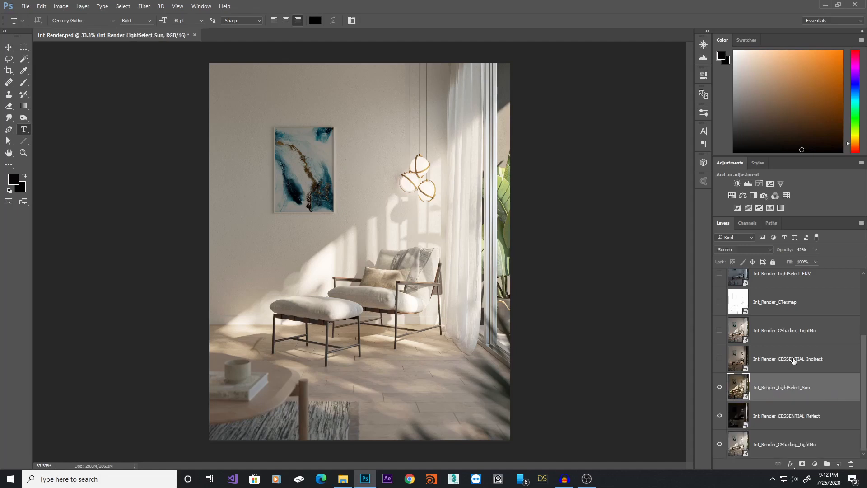
key("Delete")
key("Delete")
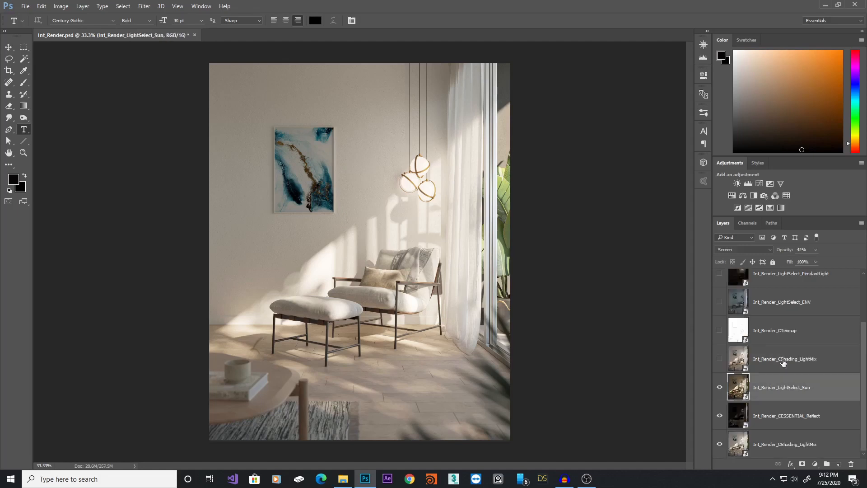
left_click(786, 361)
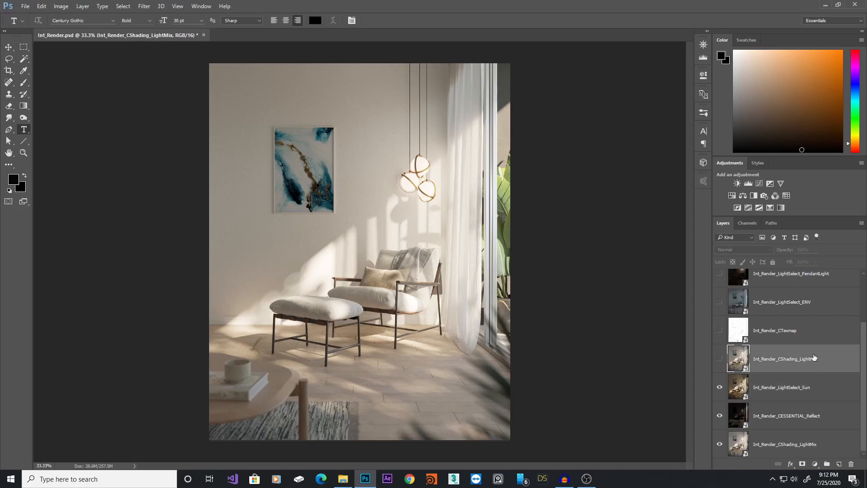
key("Delete")
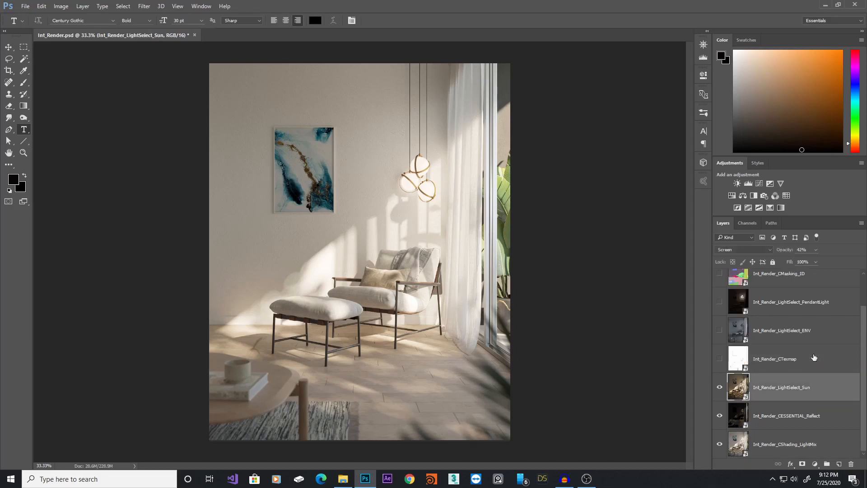
Move the LightSelect_ENV layer directly above the LightSelect_Sun layer, show it and set its blend mode to Screen.
mouse_move(771, 333)
left_mouse_down()
mouse_move(795, 333)
mouse_move(790, 366)
left_mouse_up()
left_click(719, 359)
left_click(742, 249)
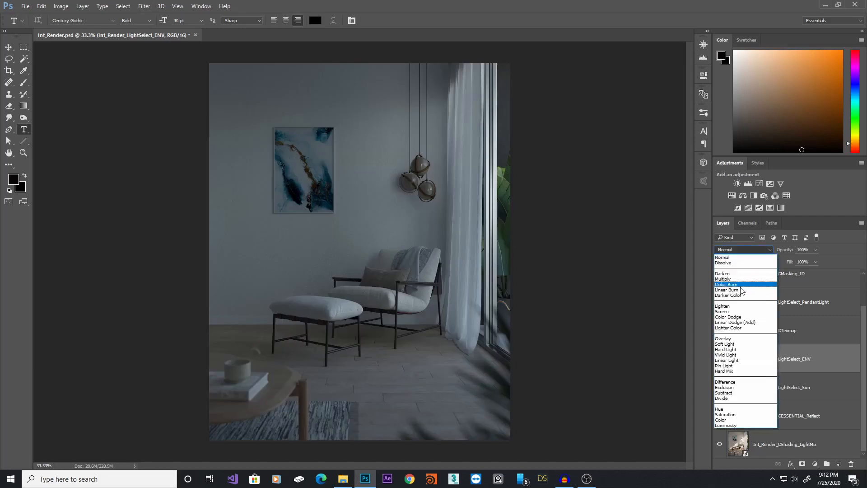
left_click(736, 311)
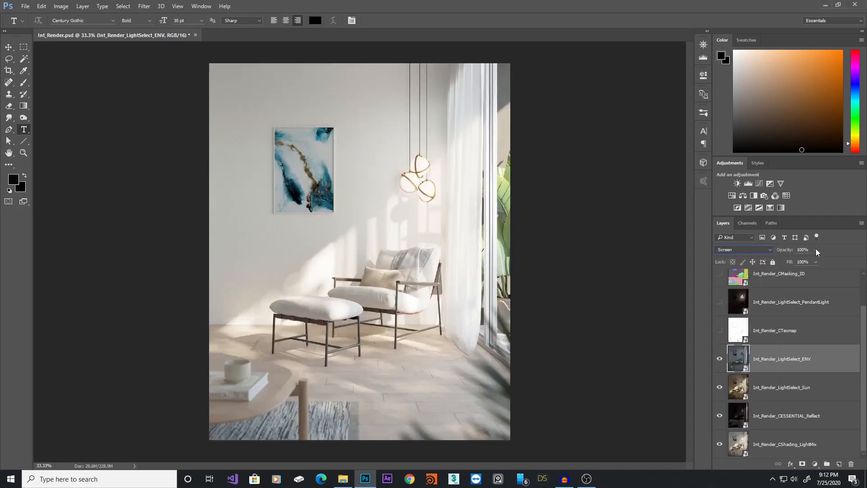
Reduce the LightSelect_ENV layer's opacity to about 20% and compare the image with and without it.
left_click_drag(796, 260, 784, 259)
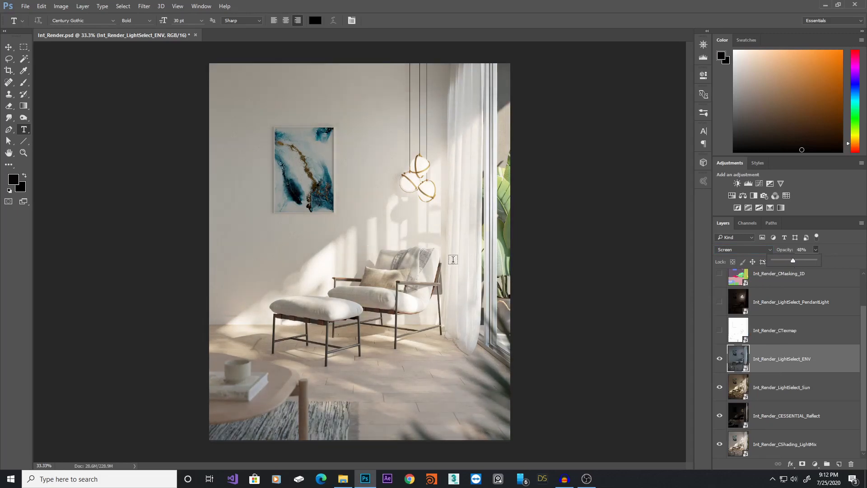
left_click_drag(784, 261, 782, 261)
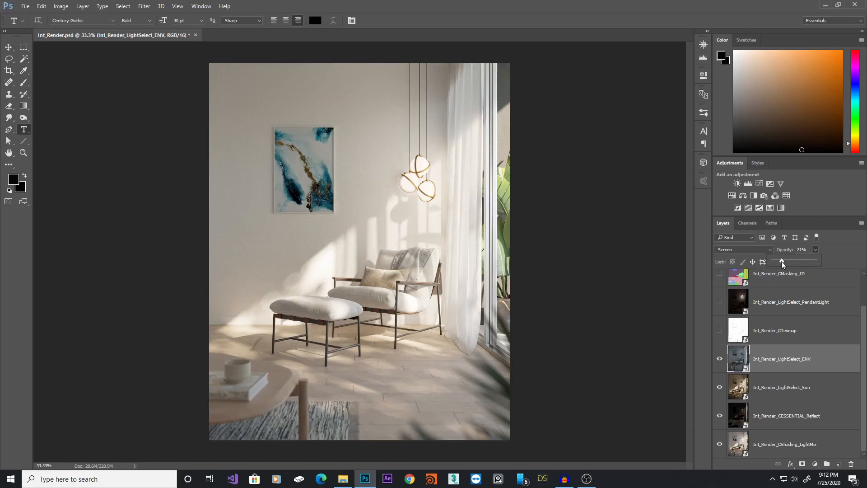
left_click(720, 359)
left_click(720, 359)
left_click(720, 359)
left_click(720, 359)
left_click(720, 359)
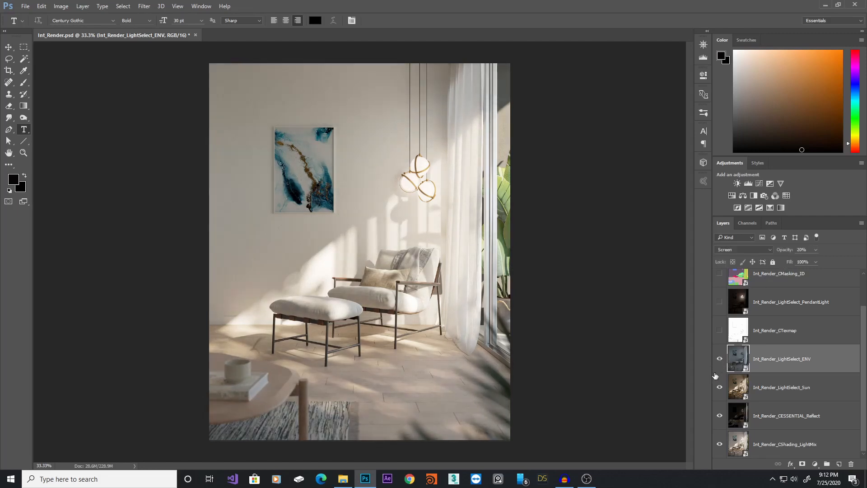
Show the CTexmap layer and set its blend mode to Multiply.
scroll(804, 382, "up", 1)
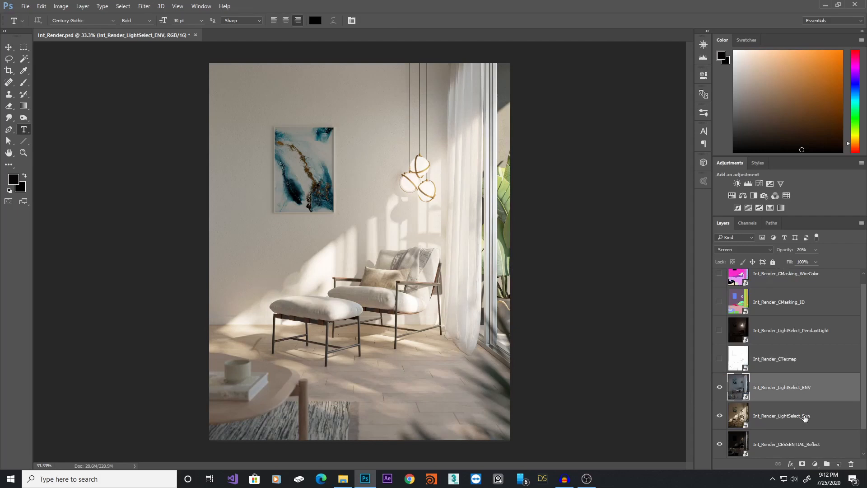
left_click(777, 364)
left_click(720, 359)
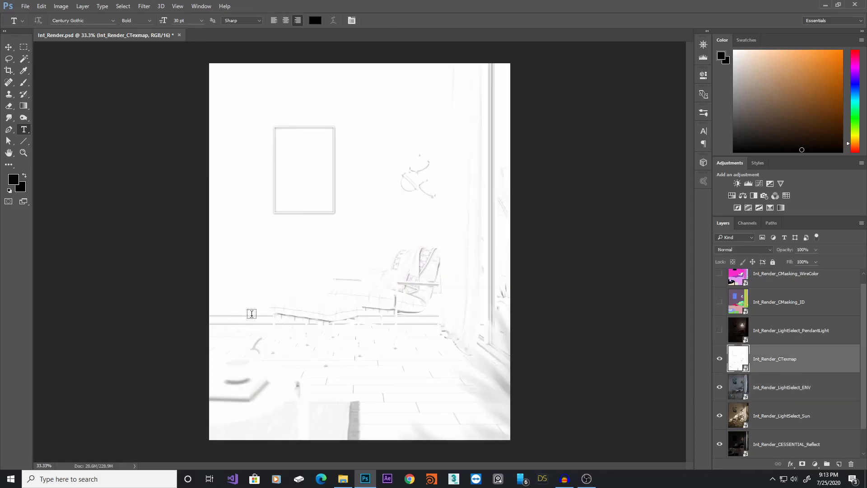
left_click(769, 249)
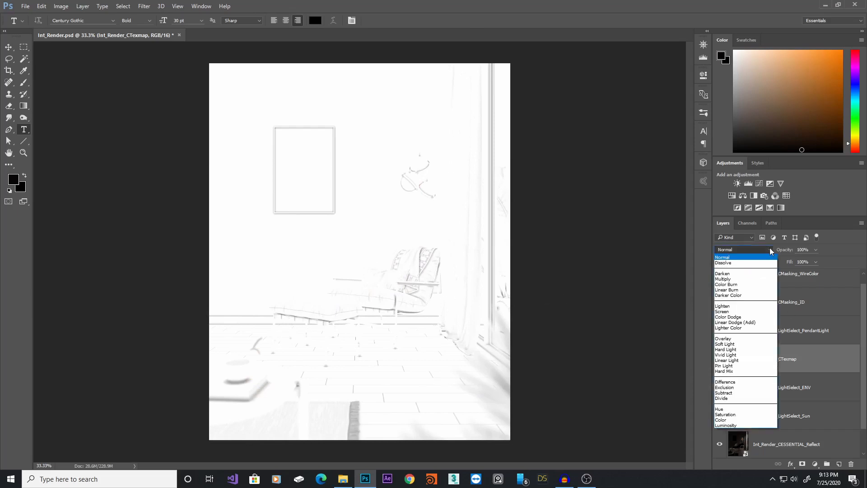
left_click(741, 279)
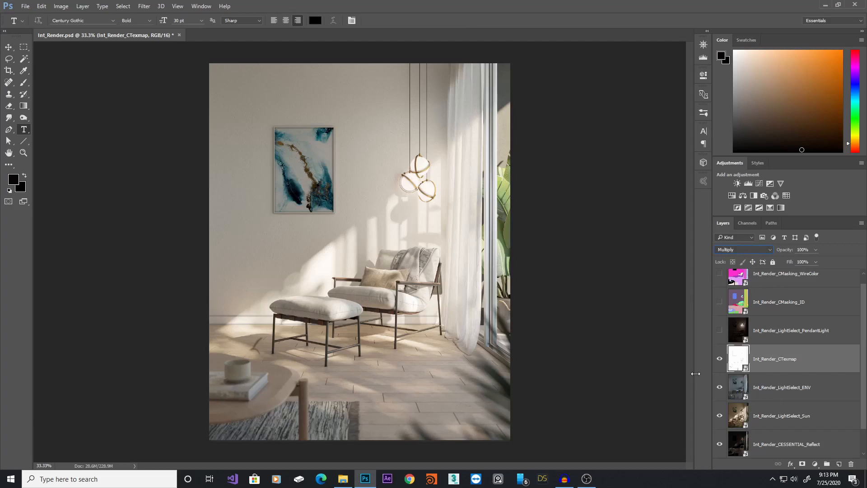
Compare the image with and without the multiplied CTexmap layer, looking closely at the baseboard and footstool at 100%.
left_click(719, 358)
left_click(719, 358)
left_click(223, 317, "ctrl")
left_click(223, 318, "ctrl")
left_click(223, 318, "ctrl")
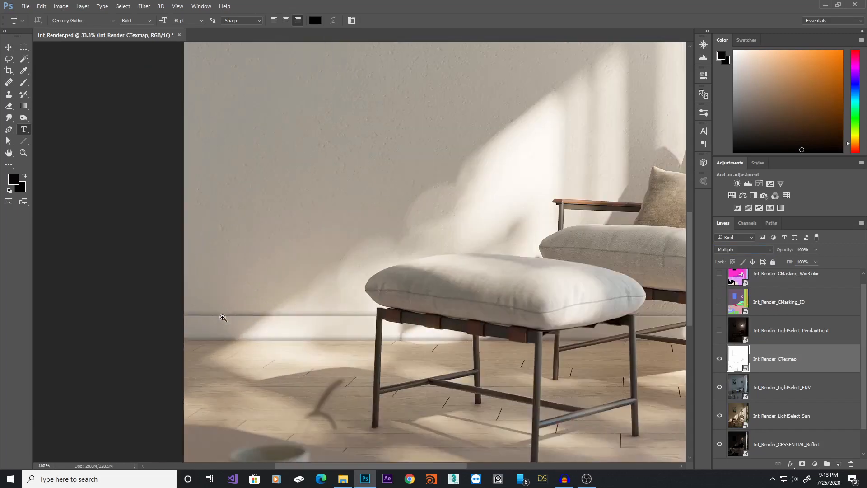
left_click(720, 359)
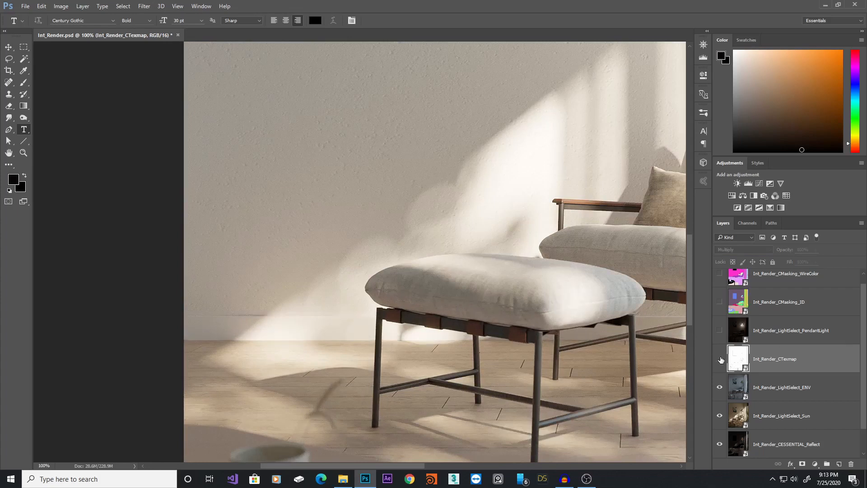
left_click(720, 359)
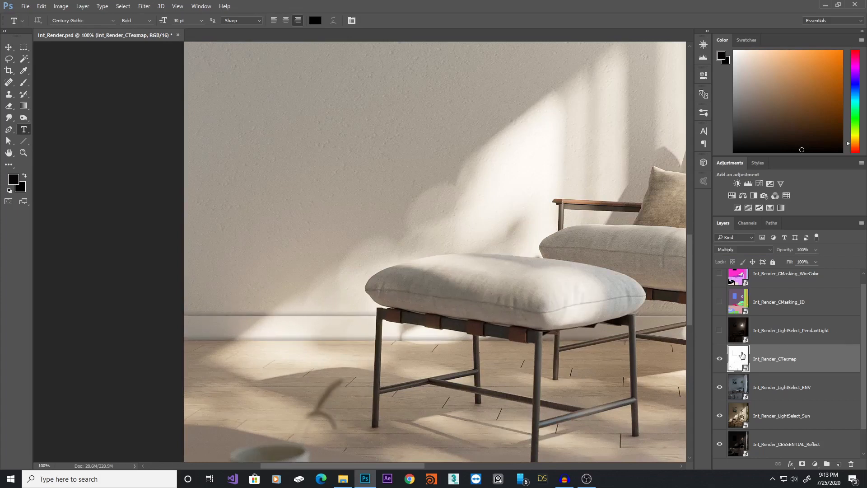
Set the CTexmap layer's blend mode to Normal and add a Levels adjustment clipped to it.
left_click(766, 252)
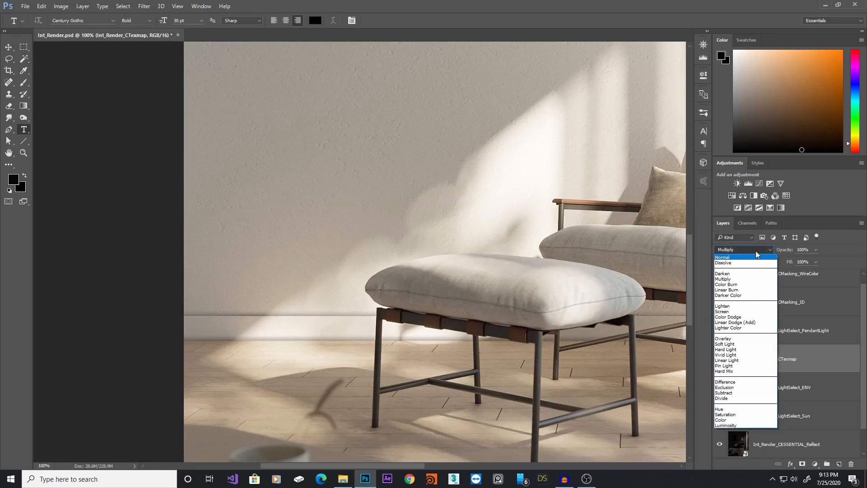
left_click(746, 250)
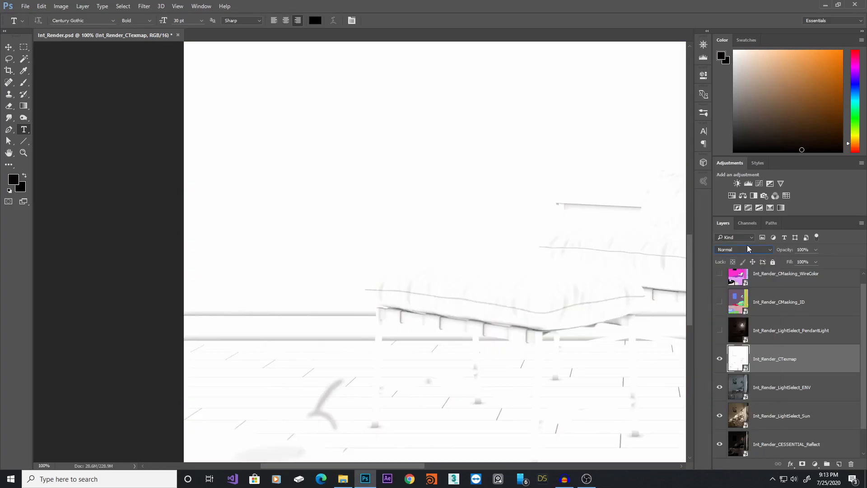
left_click(819, 461)
left_click(803, 315)
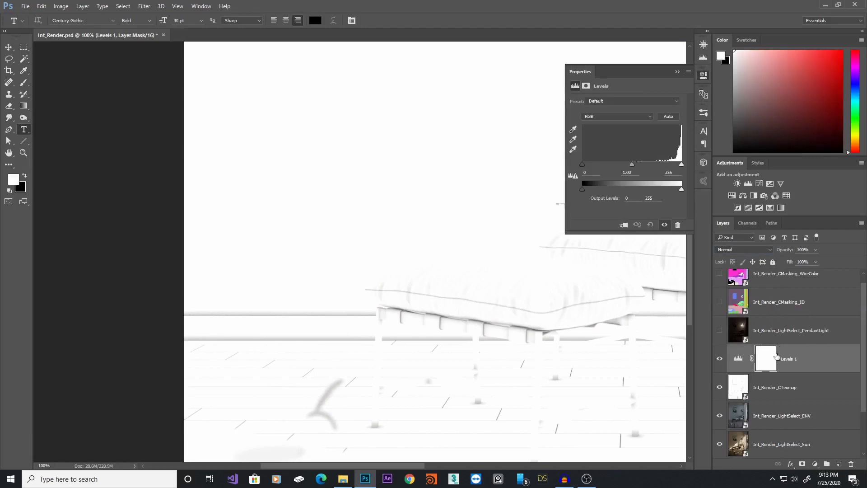
right_click(823, 362)
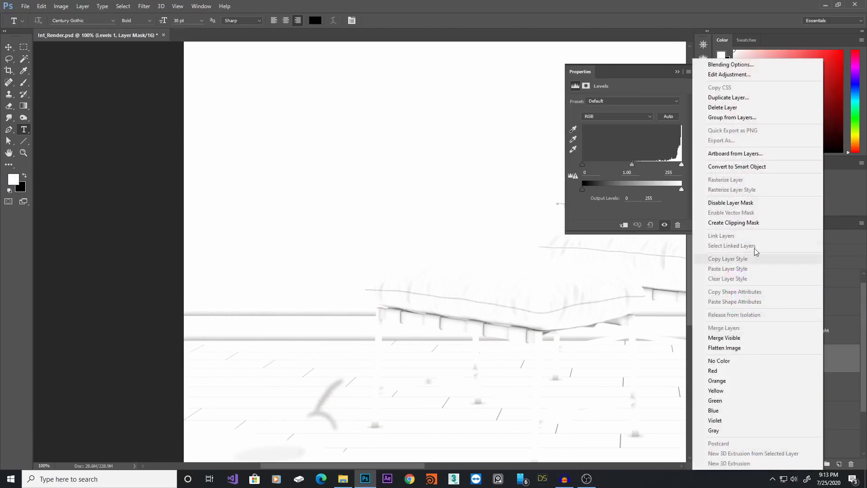
left_click(731, 223)
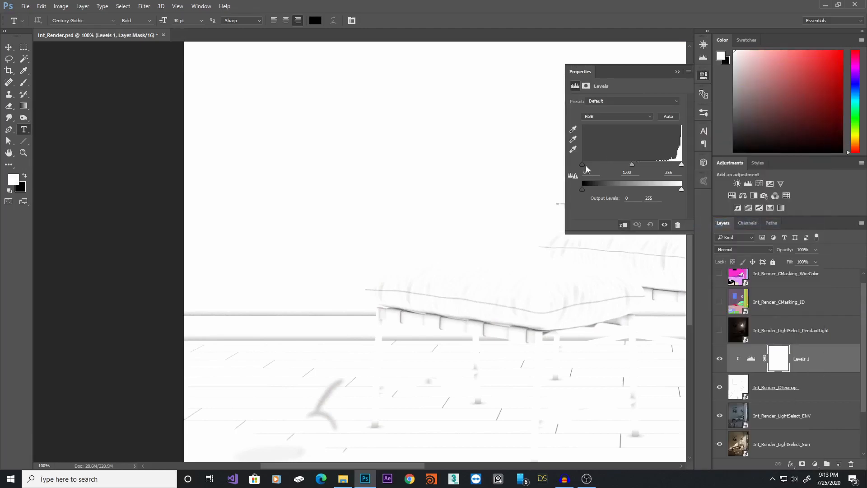
Lower the white input level of the clipped Levels adjustment to about 210, keeping the black input at 0.
left_click_drag(586, 165, 552, 165)
mouse_move(685, 165)
left_mouse_down()
mouse_move(643, 164)
mouse_move(683, 164)
mouse_move(668, 164)
left_mouse_up()
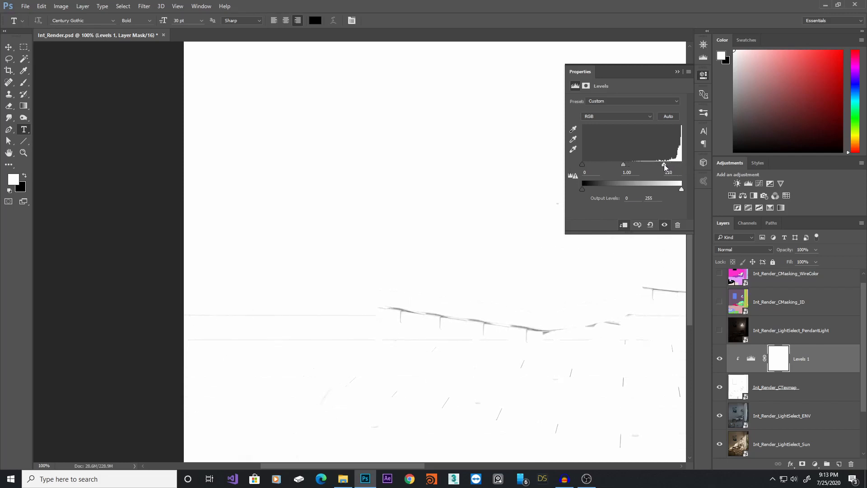
left_click(678, 72)
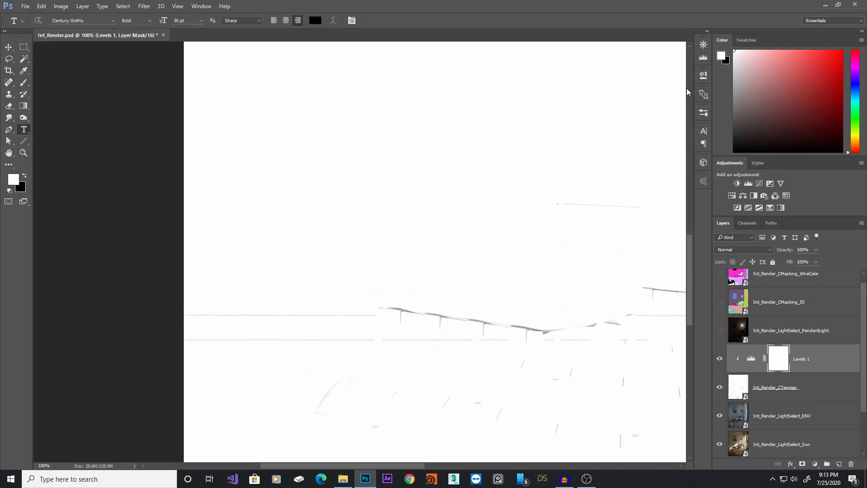
Set the Levels-adjusted CTexmap layer's blend mode back to Multiply.
left_click(772, 385)
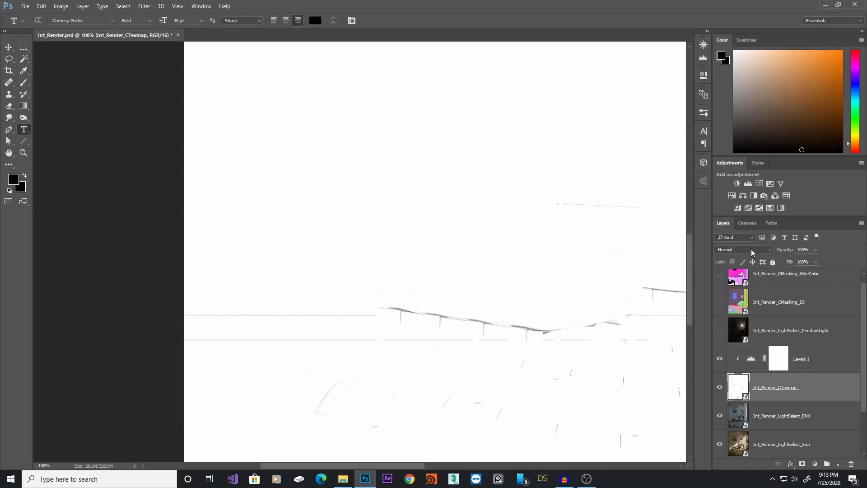
left_click(751, 249)
left_click(730, 276)
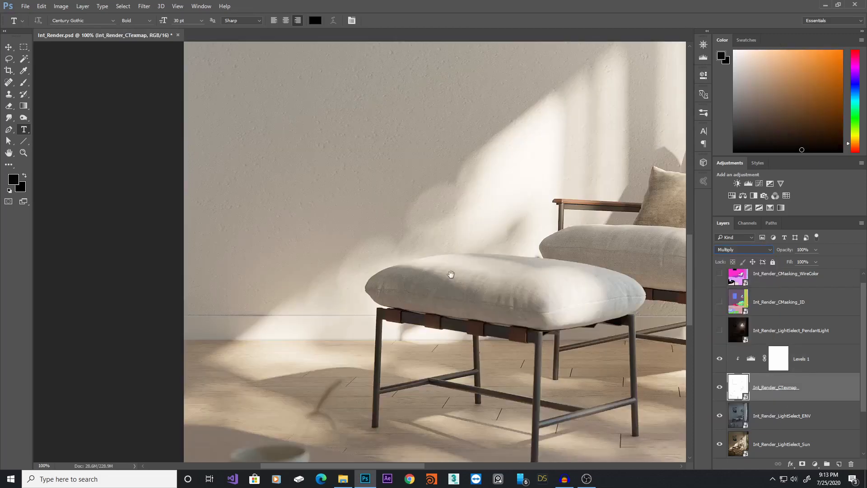
Compare the whole image with and without the Levels-adjusted CTexmap layer.
scroll(451, 274, "down", 2, "alt")
left_click(720, 389)
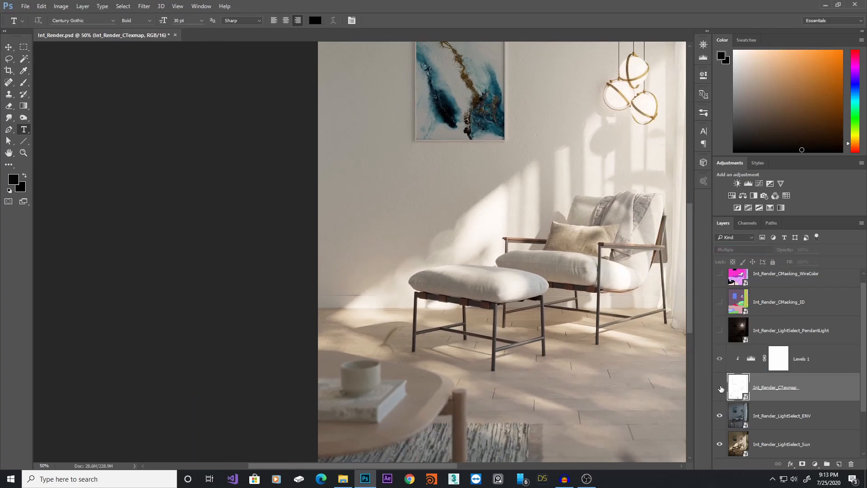
left_click(721, 388)
left_click(721, 388)
left_click(721, 389)
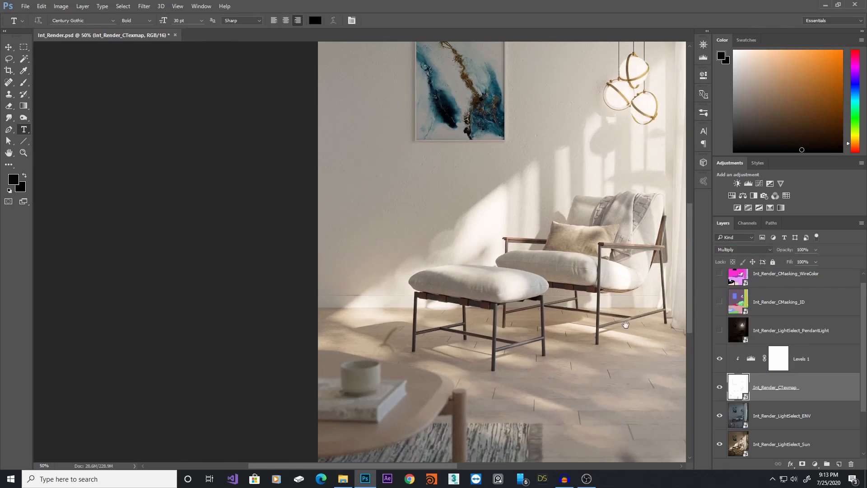
left_click_drag(599, 339, 492, 332)
left_click(492, 332, "alt")
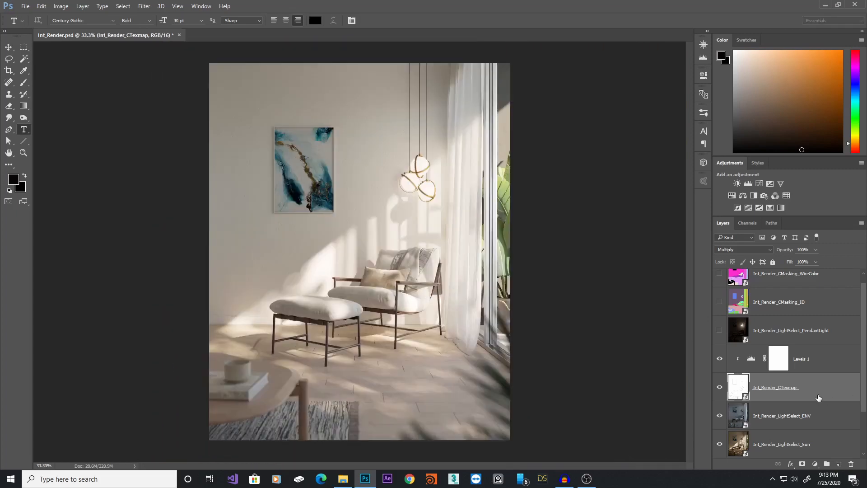
Show the LightSelect_PendantLight layer and blend it in Screen mode, keeping its opacity at 100%.
left_click(820, 333)
left_click(720, 330)
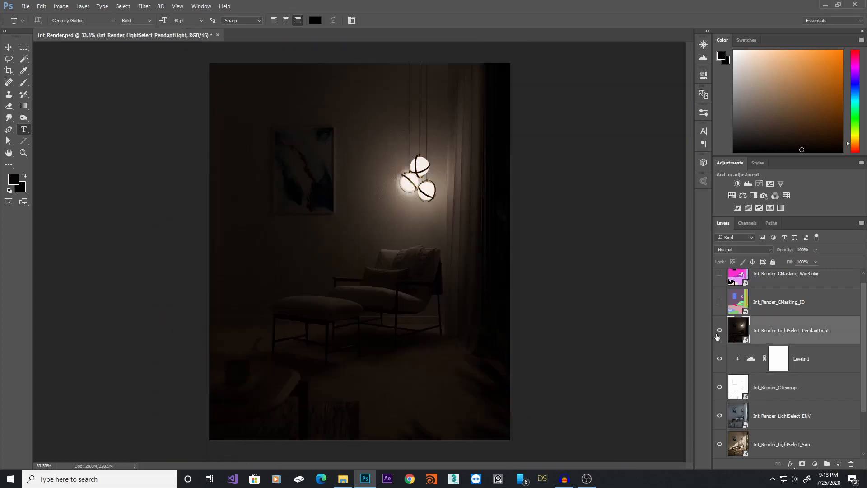
left_click(768, 249)
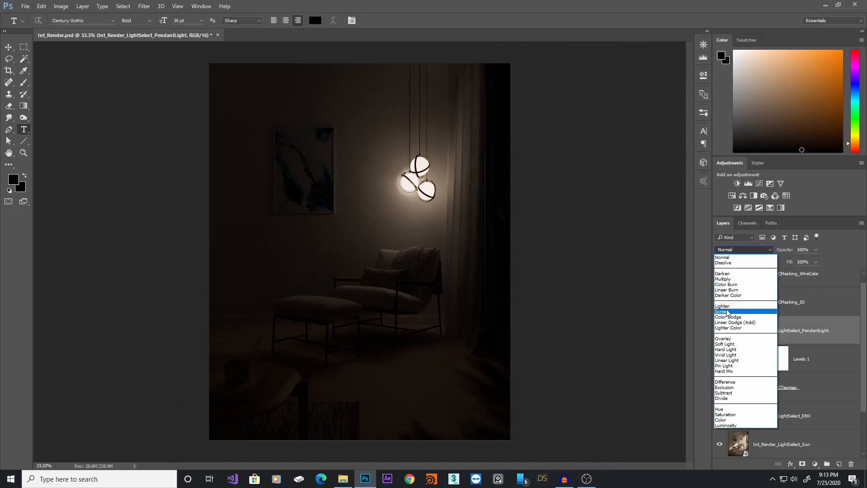
left_click(741, 316)
left_click(816, 250)
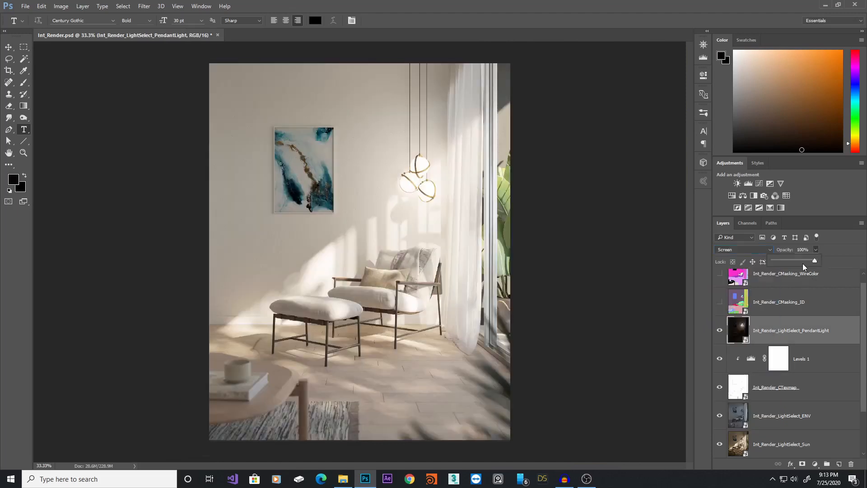
left_click_drag(795, 262, 830, 261)
left_click(796, 332)
scroll(820, 342, "down", 2)
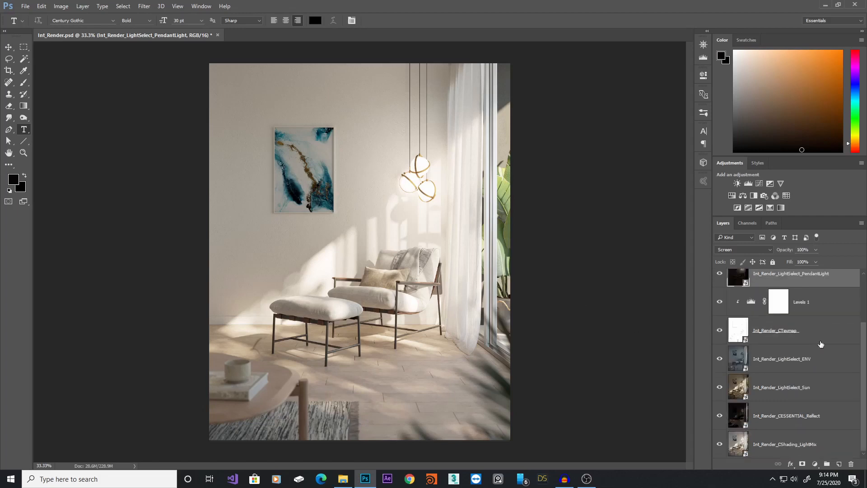
scroll(820, 342, "up", 2)
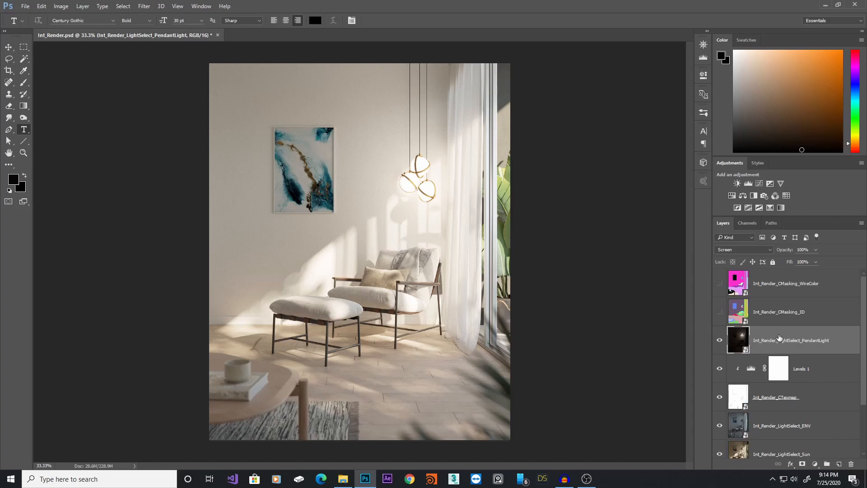
Select the wall painting by its colour in the CMasking_ID pass and add a Levels adjustment masked to it.
left_click(739, 307)
left_click(720, 311)
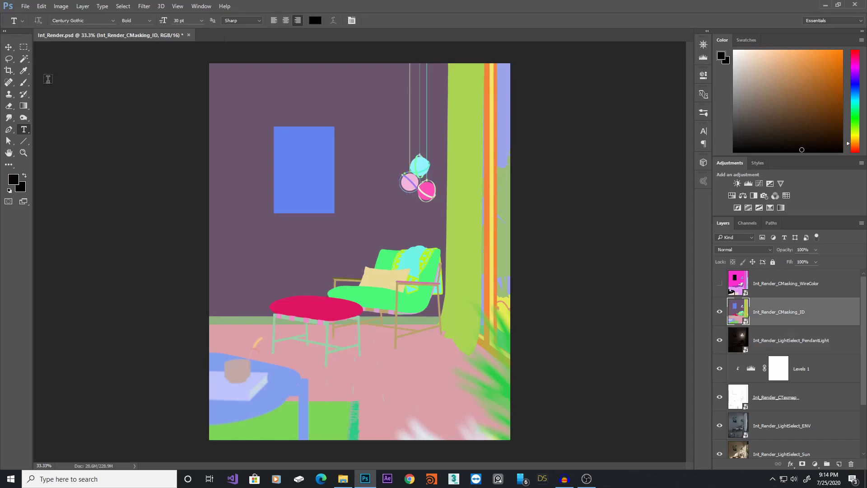
left_click(24, 60)
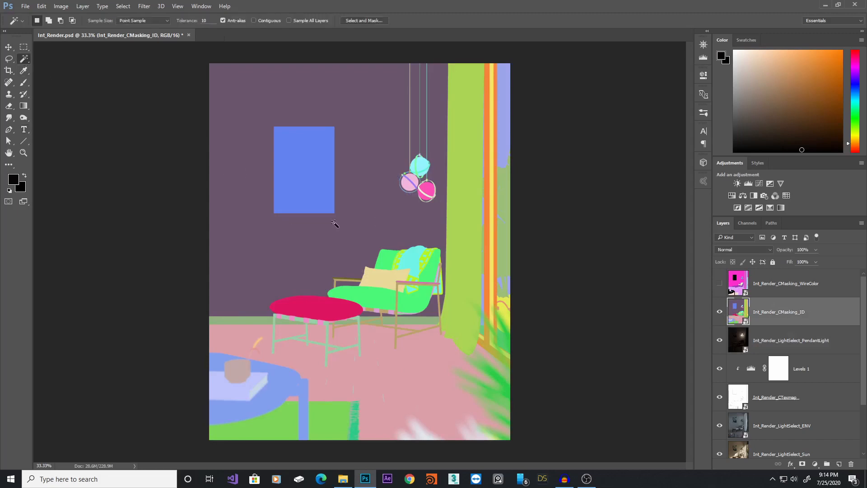
left_click(294, 149)
left_click(720, 311)
left_click(815, 464)
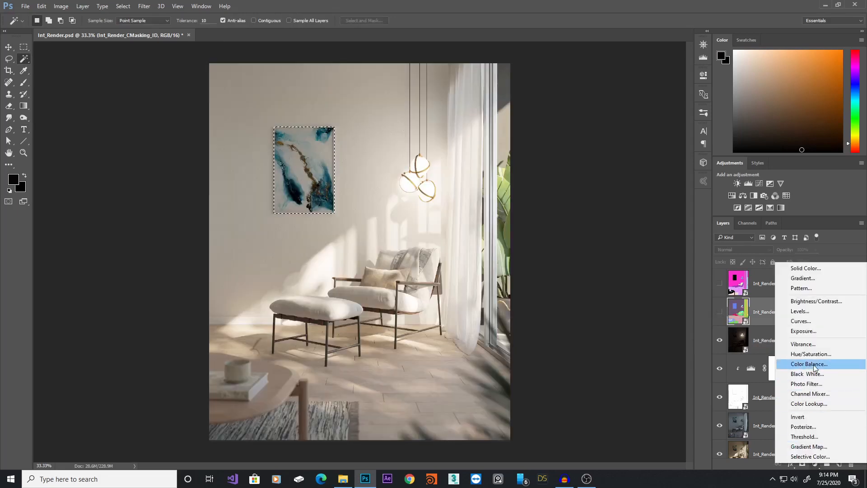
left_click(800, 312)
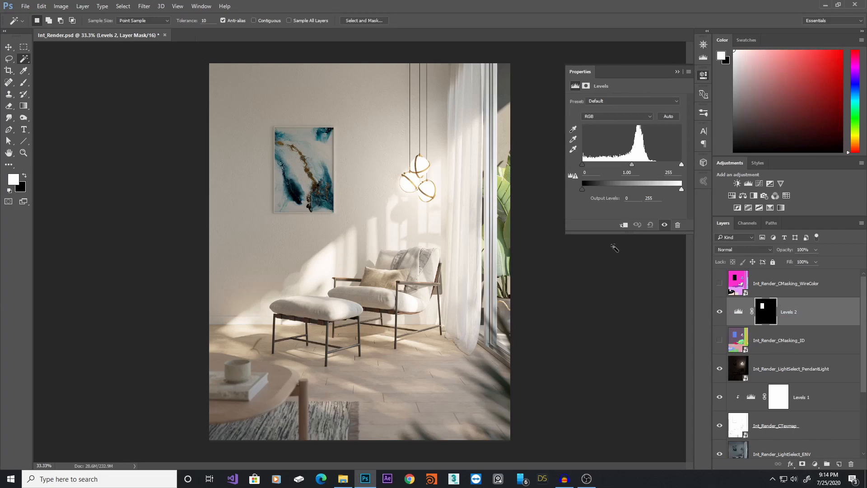
Brighten the painting's Levels adjustment with the black input at 0 and the white input at 216.
mouse_move(582, 165)
left_mouse_down()
mouse_move(548, 163)
mouse_move(586, 165)
left_mouse_up()
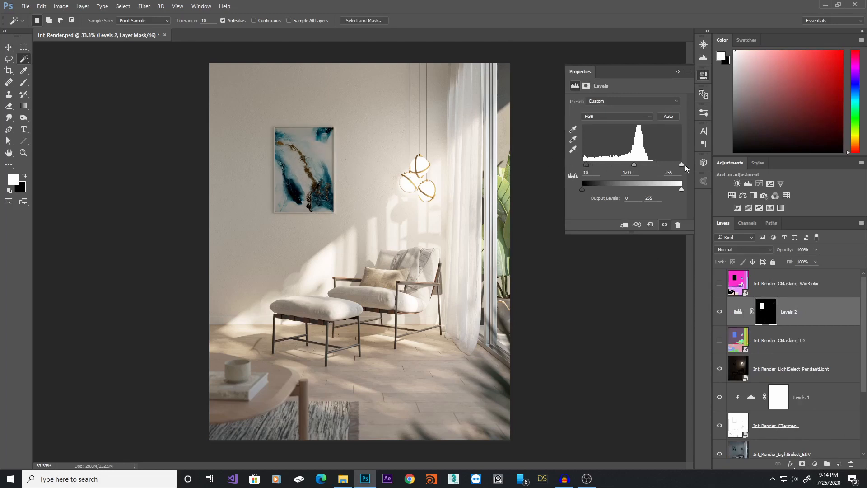
left_click_drag(681, 164, 667, 165)
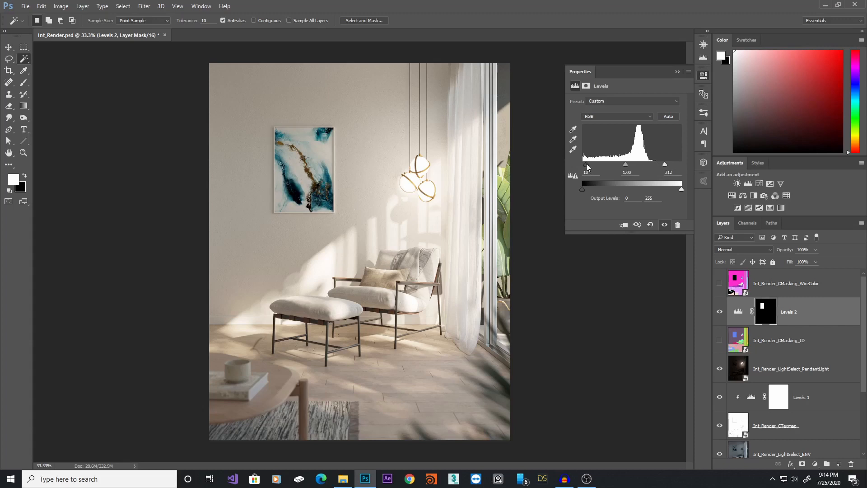
left_click_drag(586, 164, 573, 164)
left_click_drag(663, 165, 671, 164)
Add a Hue/Saturation adjustment masked to the painting above its Levels, using the CMasking_ID colour, and slightly lower the saturation.
left_click(786, 283)
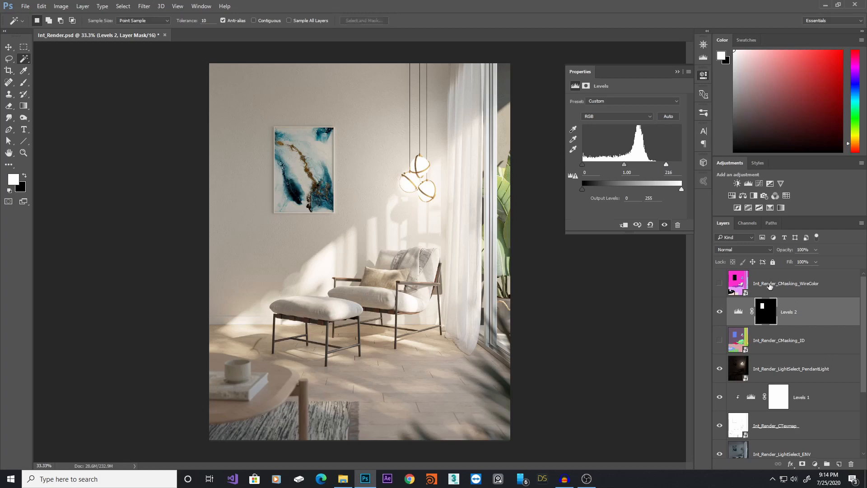
left_click(720, 342)
left_click(741, 342)
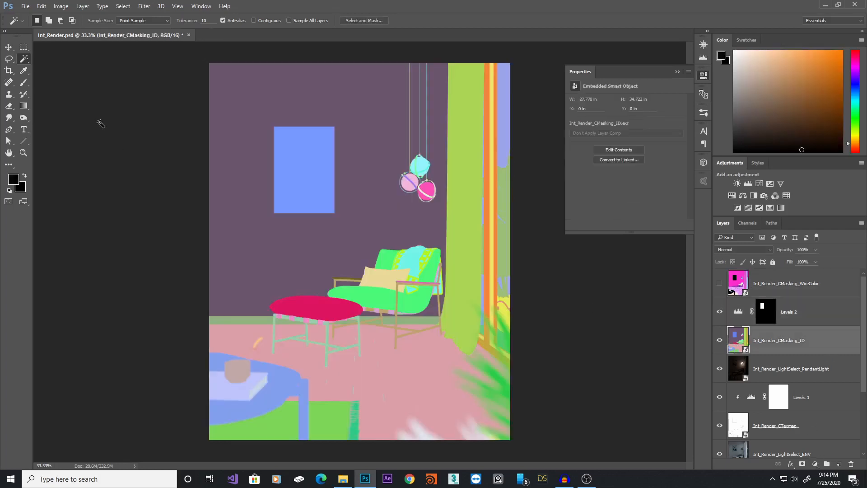
left_click(333, 183)
left_click(720, 340)
left_click(813, 316)
left_click(816, 466)
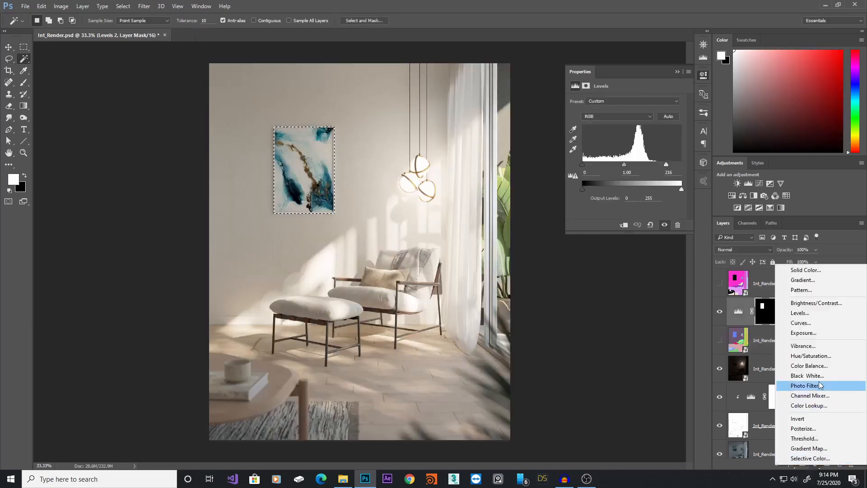
left_click(817, 357)
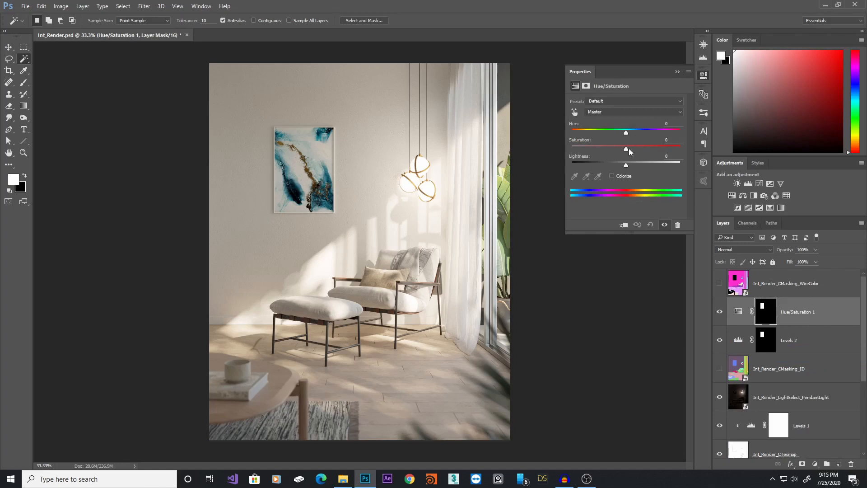
left_click_drag(629, 149, 622, 149)
left_click(677, 72)
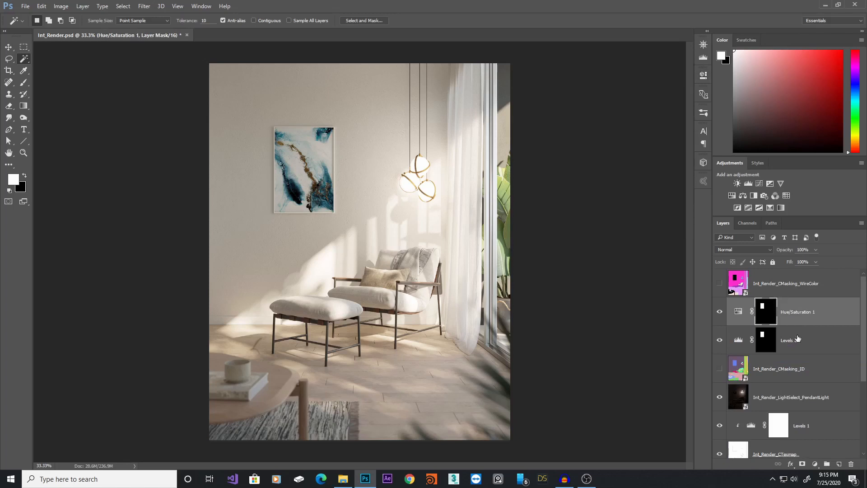
Move the painting's Hue/Saturation and Levels adjustments together below the CMasking_ID layer.
left_click(798, 339, "shift")
left_click_drag(797, 339, 800, 378)
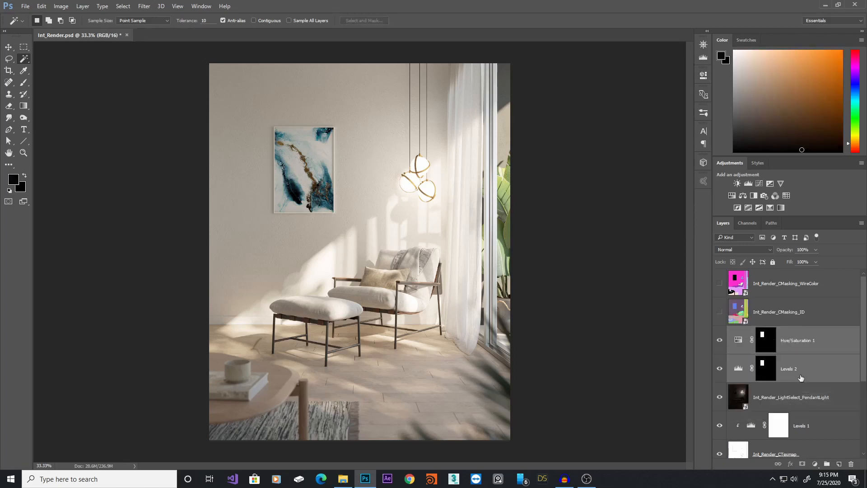
Select the floor by its colour in the CMasking_ID pass and add a Levels adjustment masked to it above Hue/Saturation 1.
left_click(811, 317)
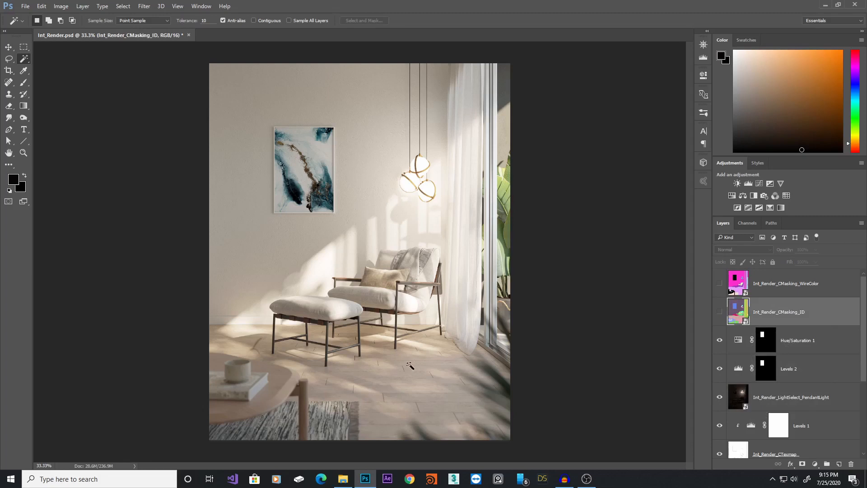
left_click(720, 312)
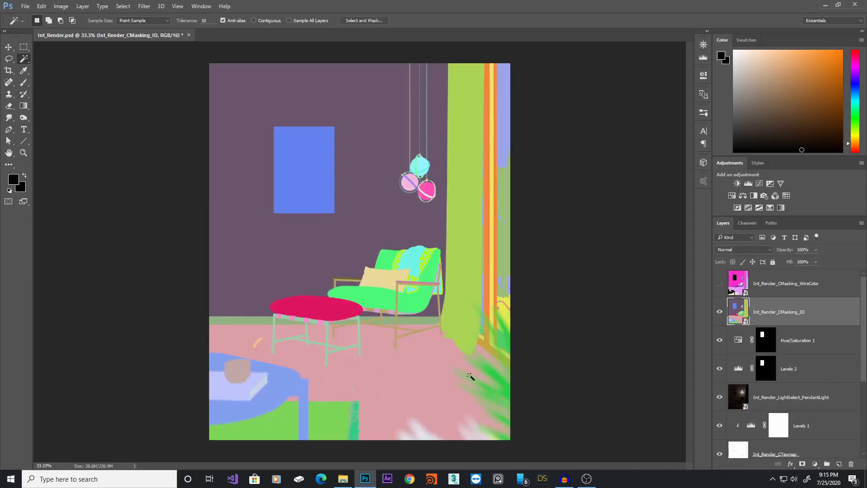
left_click(413, 364)
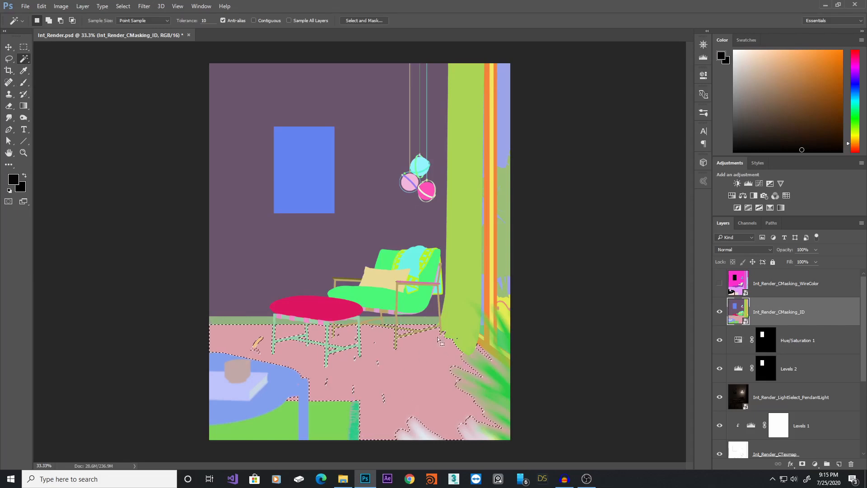
left_click(719, 312)
left_click(801, 345)
left_click(815, 464)
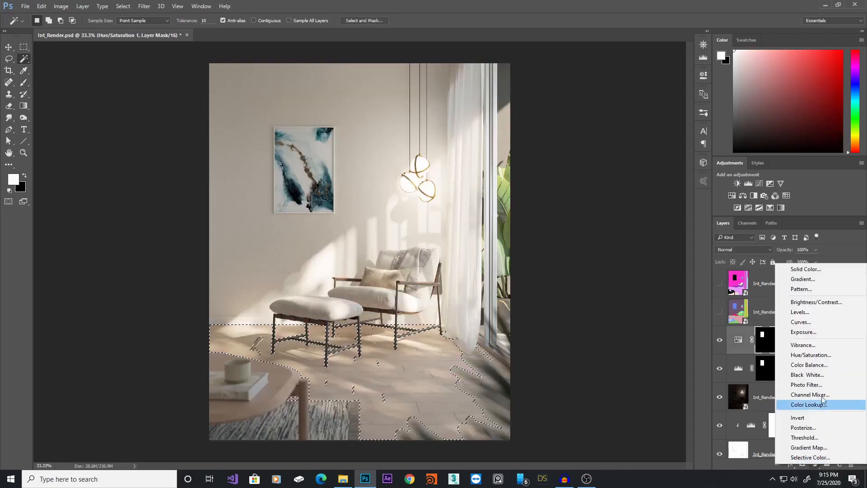
left_click(800, 312)
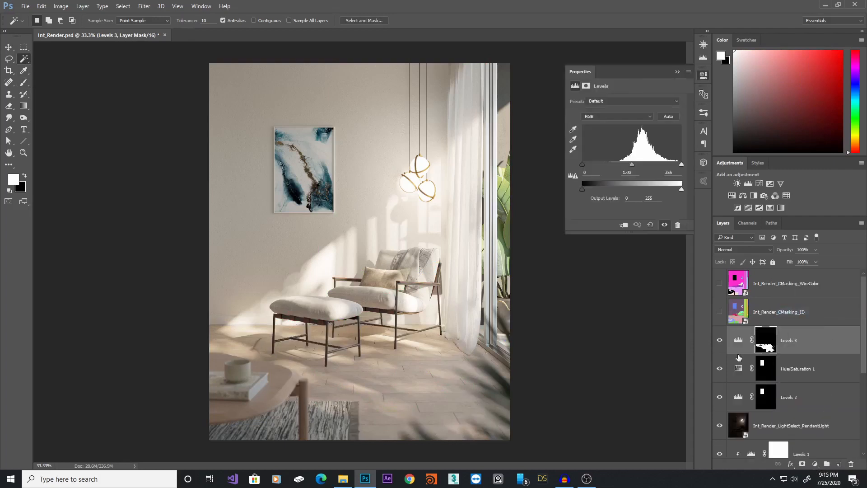
Darken the floor by setting its Levels adjustment's black input to about 45, leaving the white input at 255.
left_click_drag(680, 166, 668, 165)
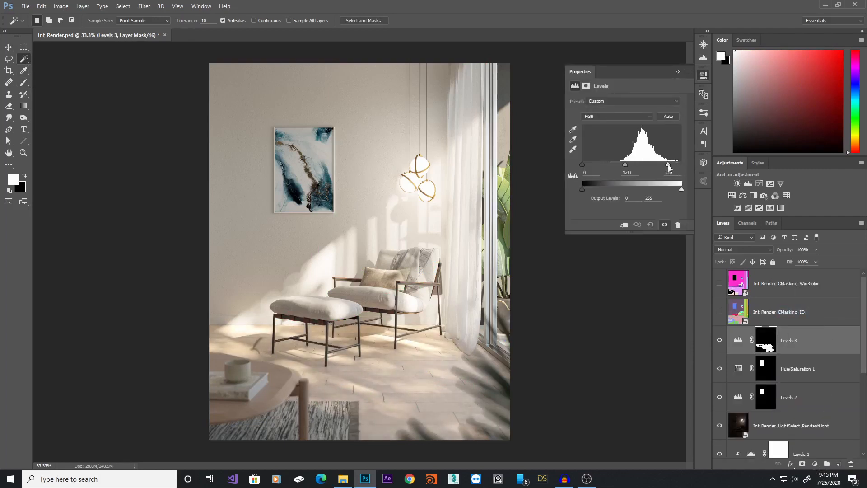
key("ctrl+z")
left_click_drag(582, 166, 596, 166)
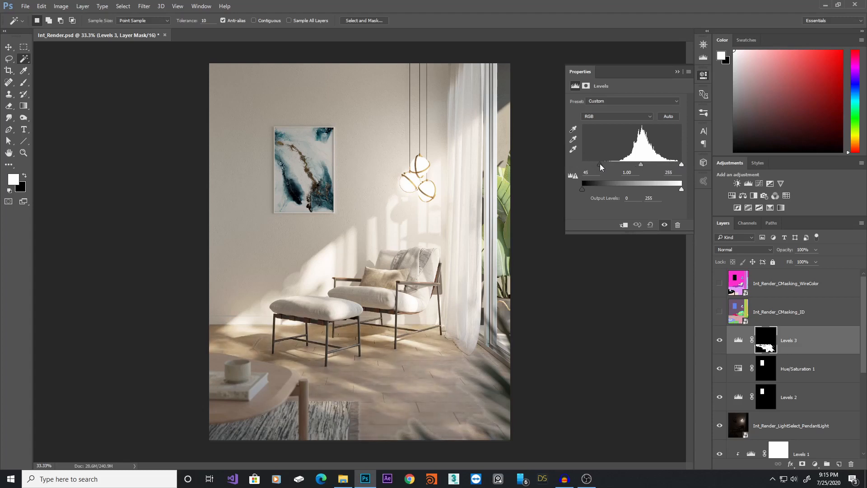
left_click_drag(600, 163, 600, 164)
Check in the CMasking_ID pass how the blurred foreground plant cuts into the floor's colour area.
left_click(739, 308)
left_click(719, 311)
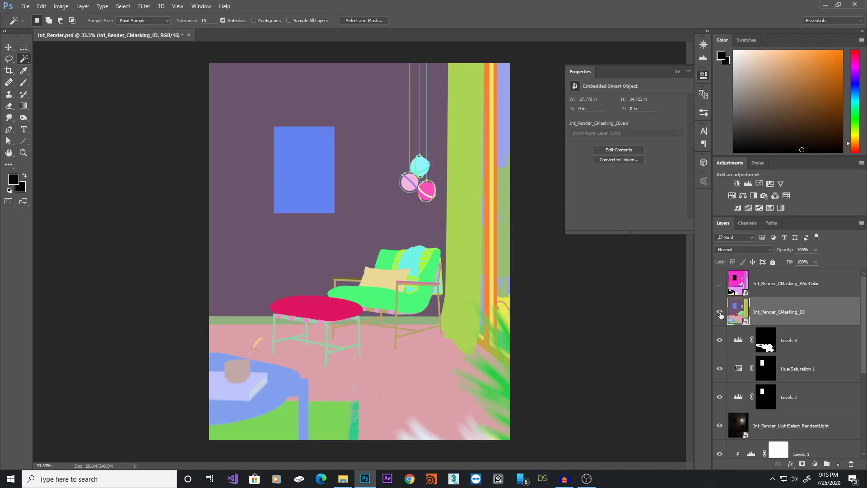
left_click(720, 311)
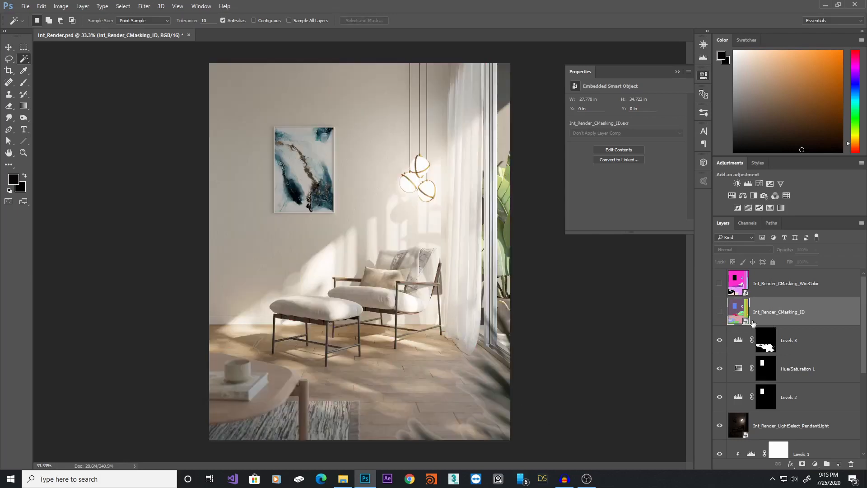
Paint white on the floor Levels mask with a soft 117 px brush to extend it over the blurred foreground plant.
left_click(766, 342)
key("d")
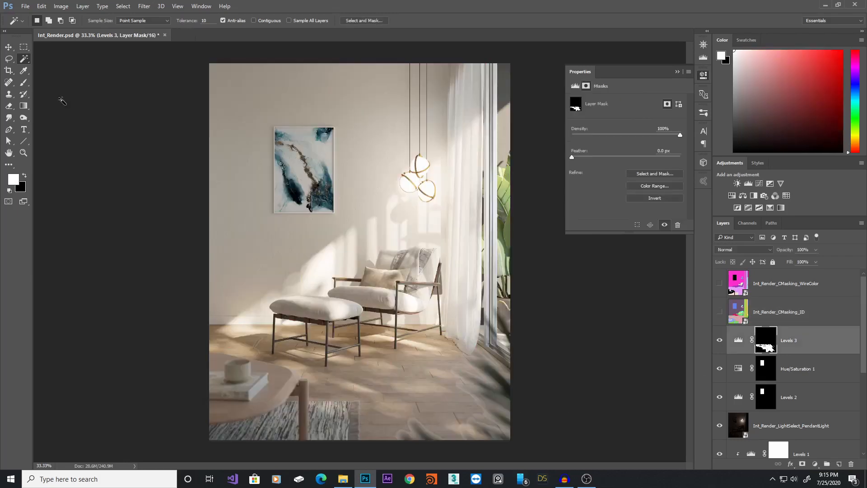
left_click(25, 83)
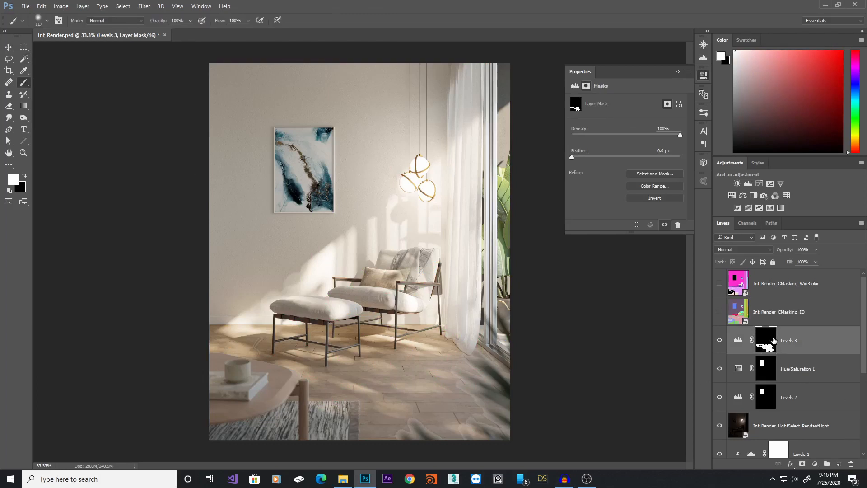
left_click(24, 176)
left_click(766, 341)
left_click(25, 177)
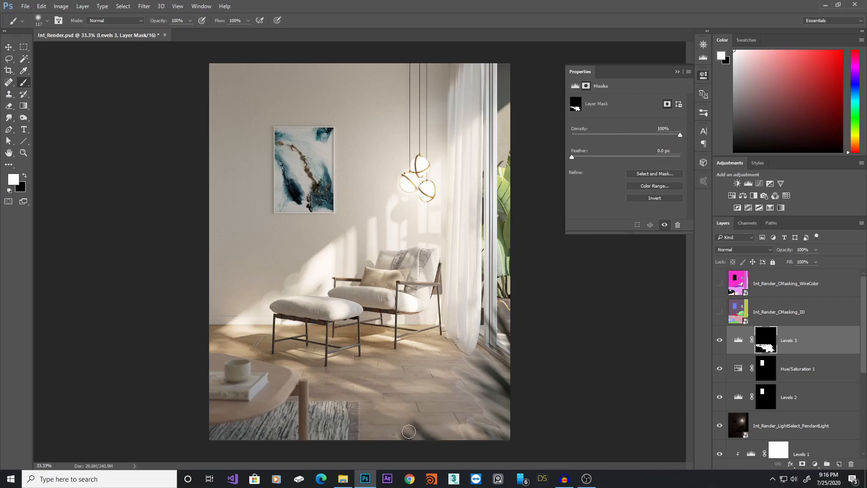
right_click(399, 374)
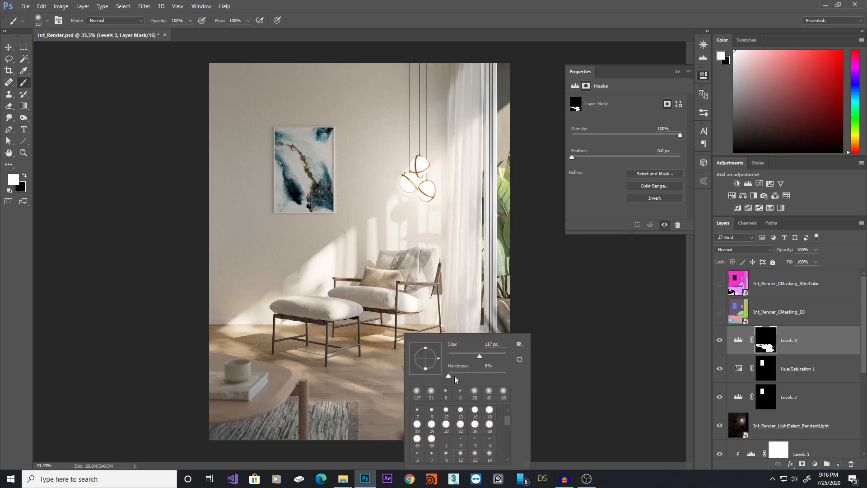
left_click(537, 1)
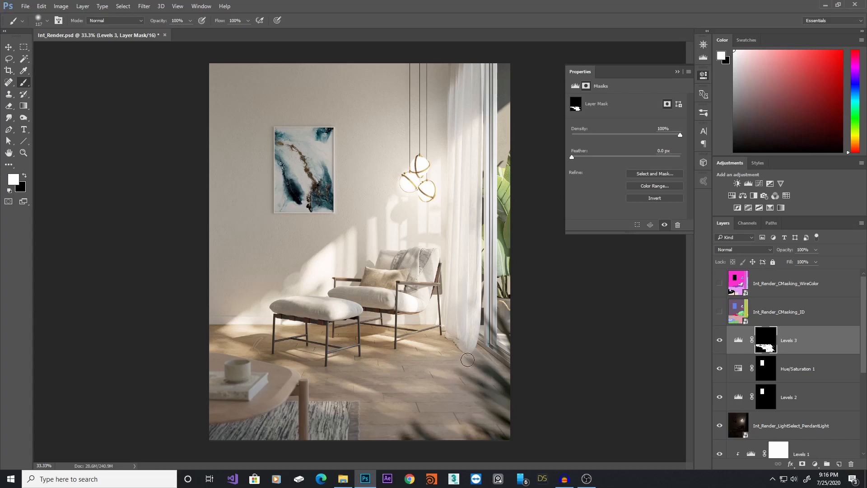
mouse_move(478, 358)
left_mouse_down()
mouse_move(499, 374)
mouse_move(480, 390)
mouse_move(496, 413)
left_mouse_up()
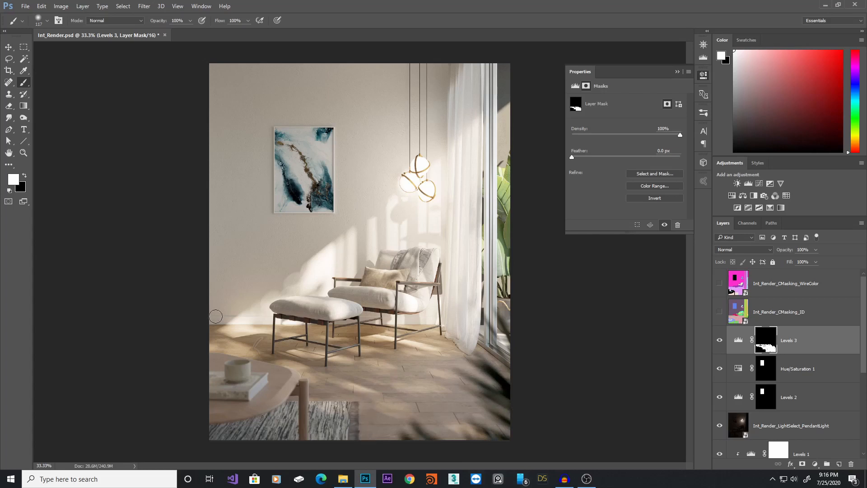
Paint white on the floor Levels mask over the thin blurred twig beside the ottoman so the floor adjustment covers it.
left_click(295, 382, "ctrl")
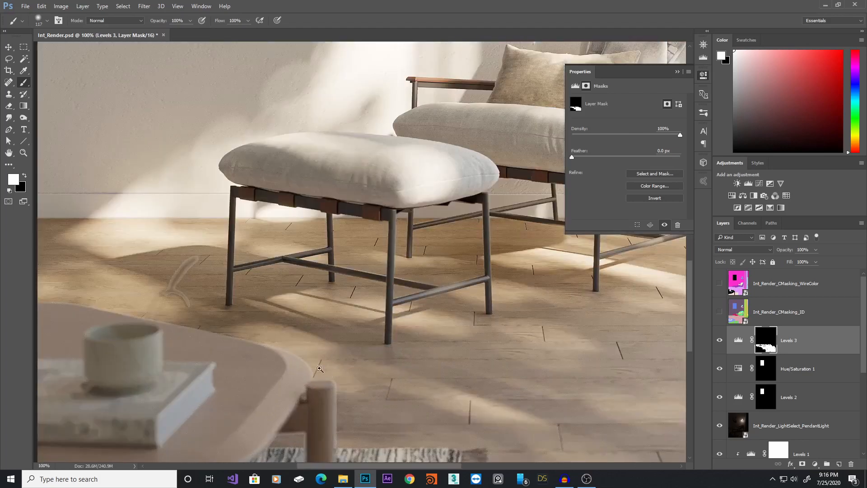
left_click(293, 385, "ctrl")
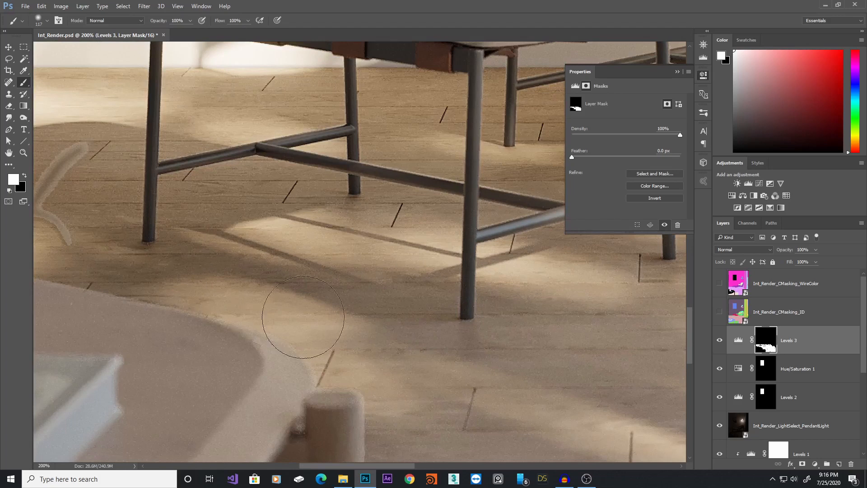
left_click_drag(222, 284, 547, 387)
mouse_move(361, 315)
left_mouse_down()
mouse_move(393, 256)
mouse_move(377, 286)
mouse_move(401, 330)
mouse_move(407, 313)
left_mouse_up()
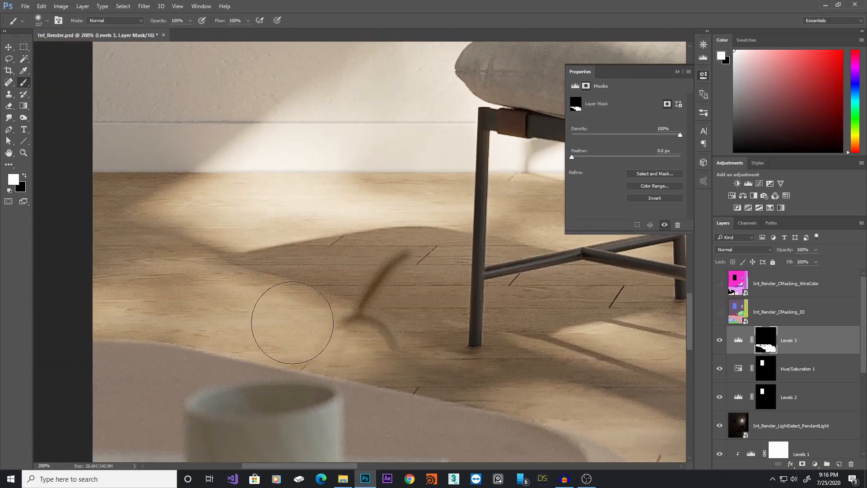
scroll(401, 271, "down", 5, "alt")
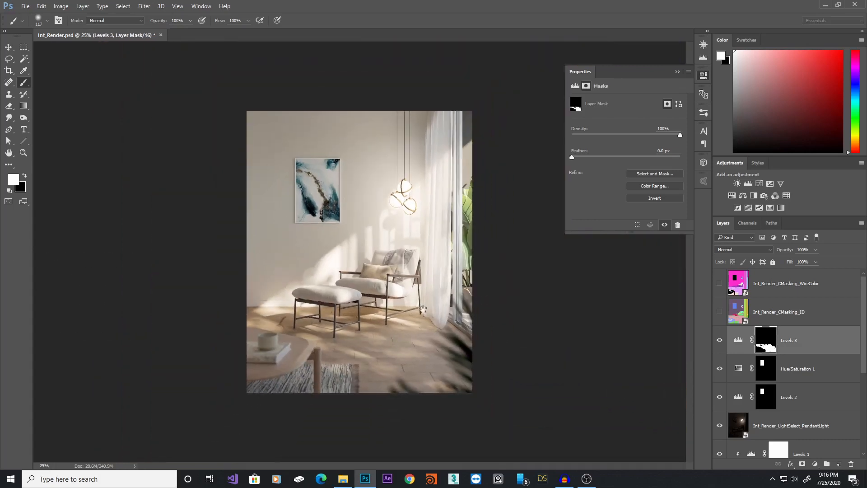
scroll(422, 310, "up", 1, "alt")
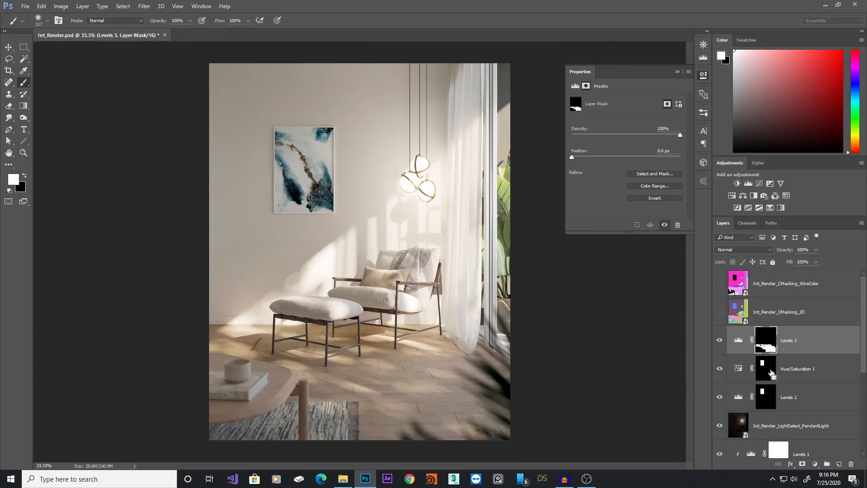
Stamp all visible layers into a new layer above Levels 3 and open it in the Camera Raw filter.
key("ctrl+shift+alt+e")
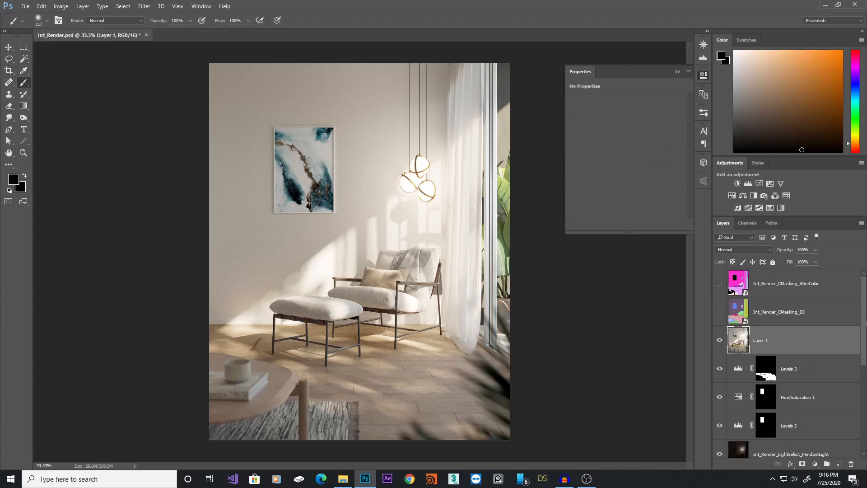
mouse_move(865, 345)
left_mouse_down()
mouse_move(866, 429)
mouse_move(866, 336)
left_mouse_up()
left_click(146, 6)
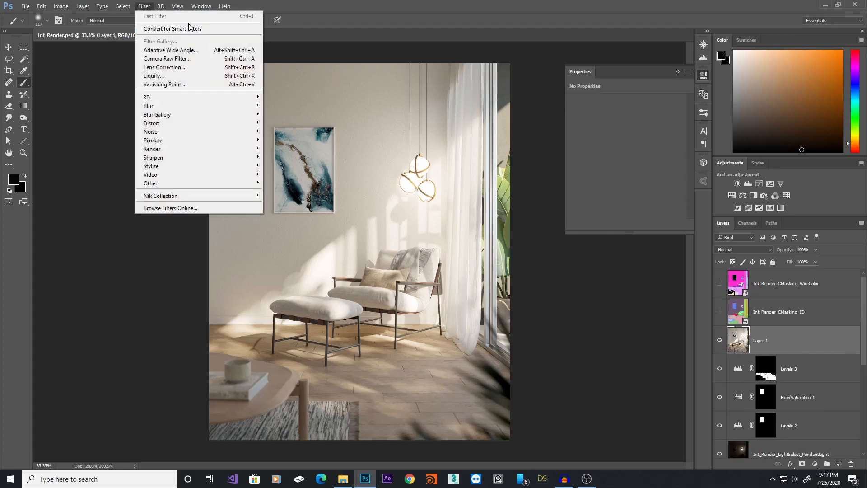
left_click(183, 60)
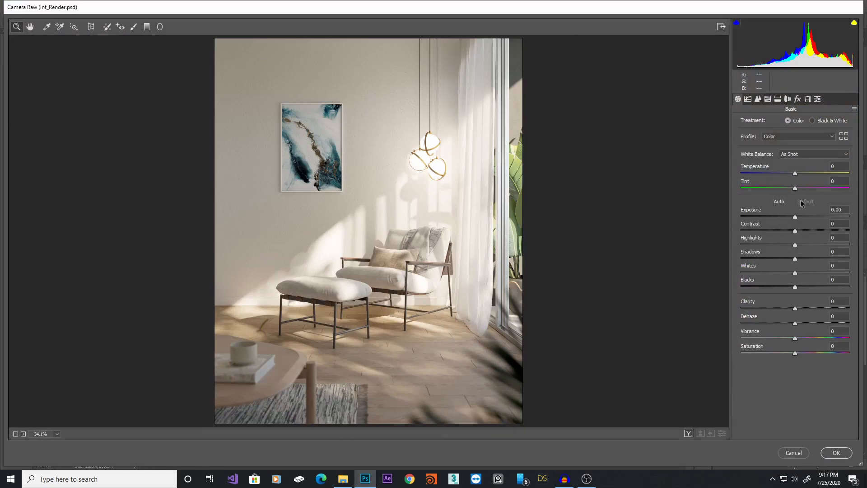
Cool the merged image by setting the white balance temperature to -7.
left_click_drag(795, 173, 794, 173)
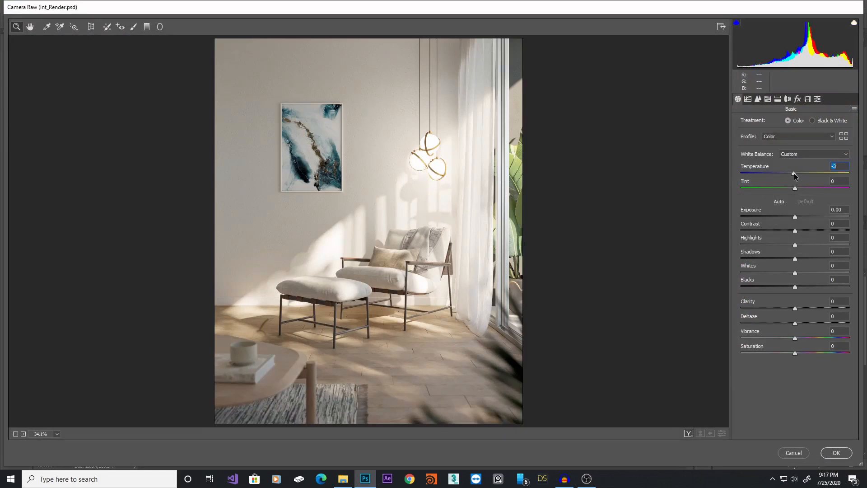
double_click(794, 173)
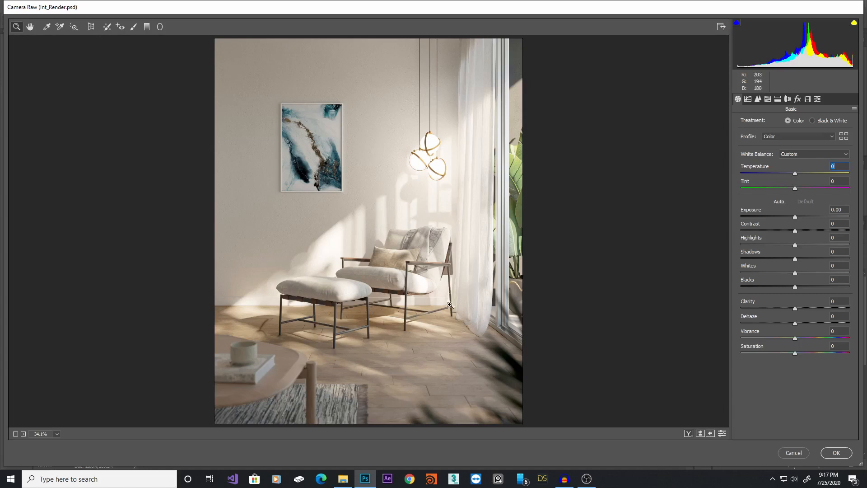
left_click_drag(794, 173, 792, 173)
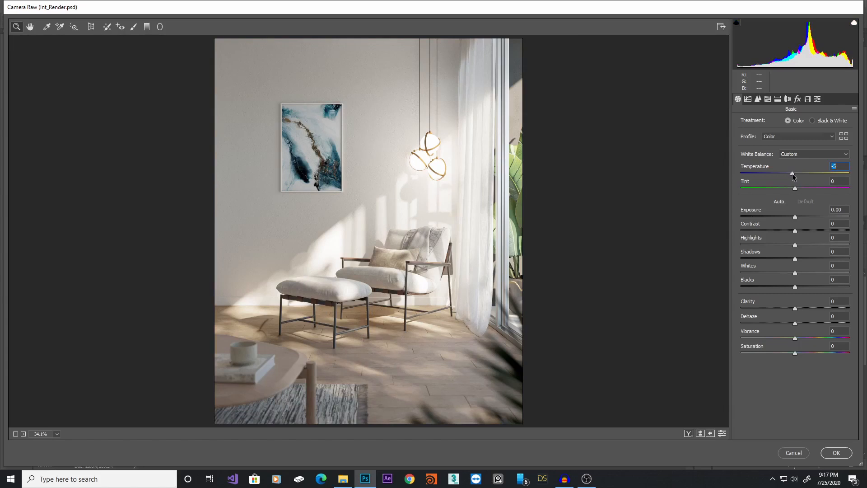
left_click_drag(792, 173, 791, 173)
Set Contrast to +17, Shadows to -27, Saturation to +13, Clarity to +7, Blacks to -8 and Whites to +12.
left_click_drag(795, 231, 782, 257)
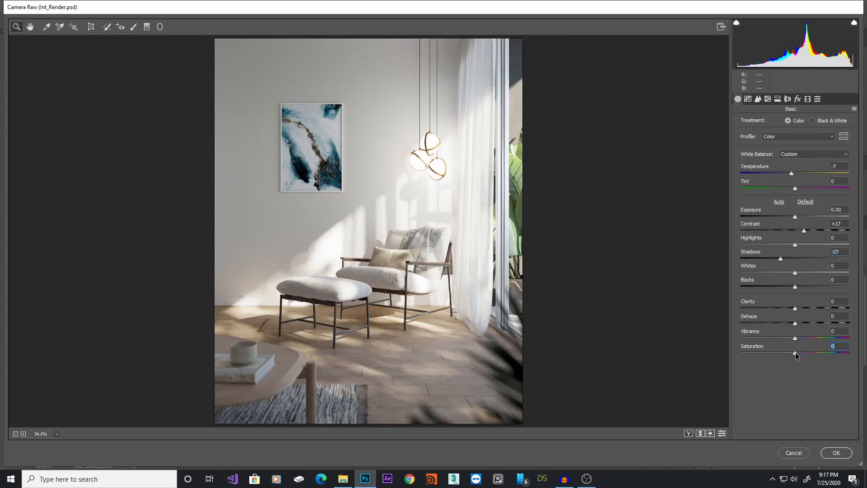
left_click_drag(795, 353, 803, 354)
left_click_drag(795, 311, 799, 312)
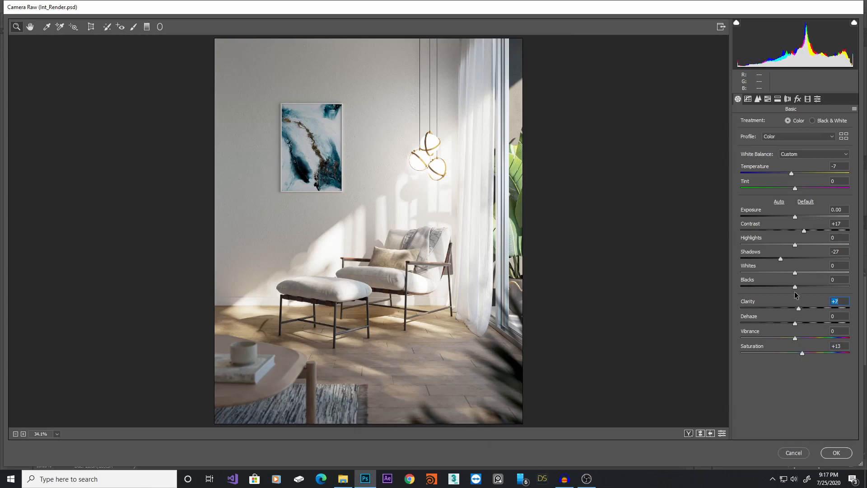
left_click_drag(795, 288, 801, 273)
Set the sharpening amount to 10 and compare the chair area before and after the edits at 100% zoom.
left_click(758, 100)
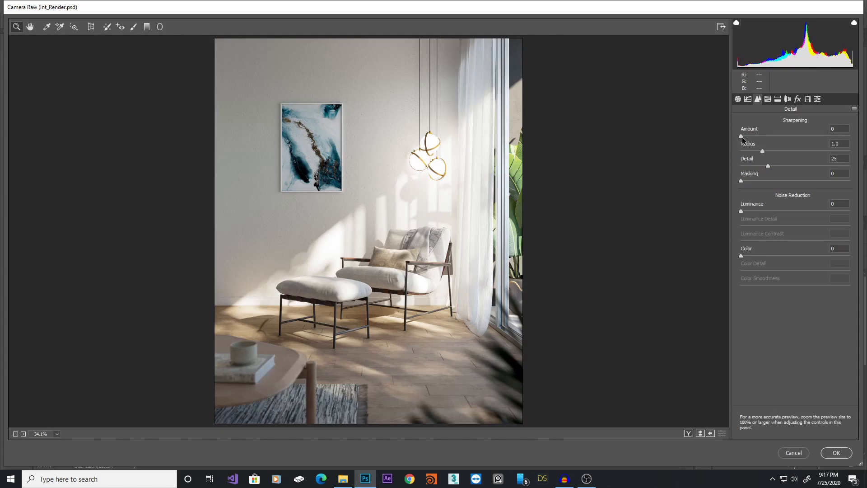
left_click(840, 128)
type("10")
left_click(423, 282)
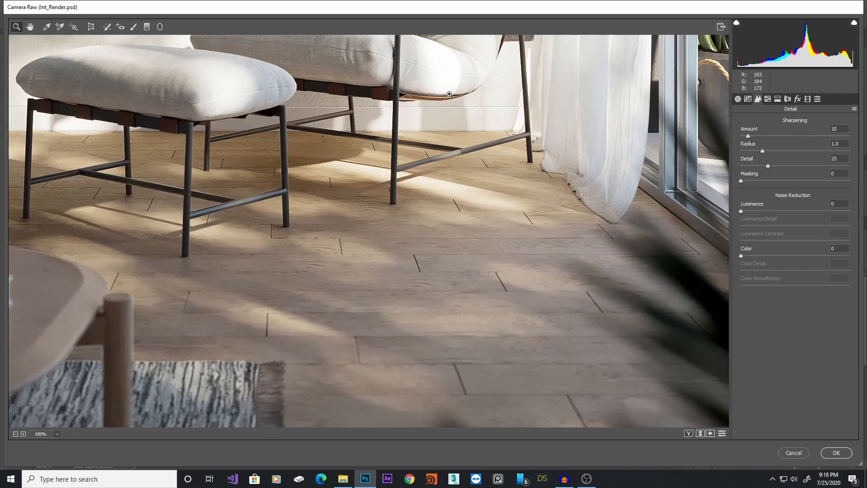
left_click_drag(425, 128, 507, 322)
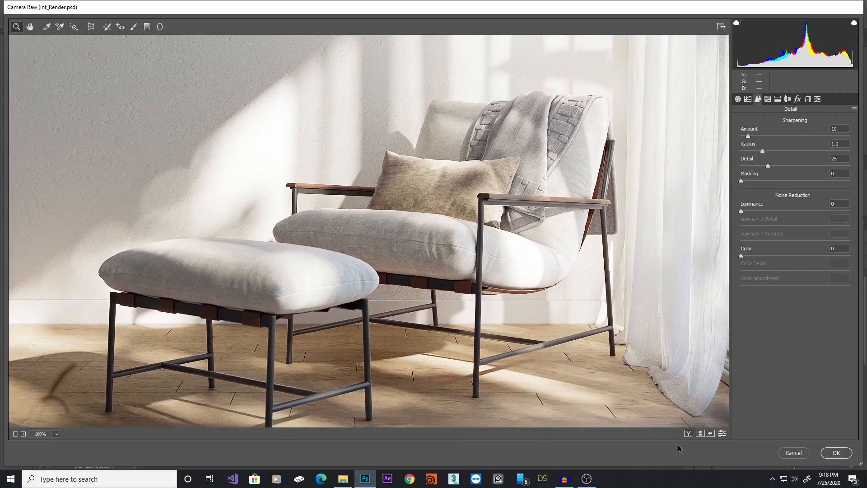
left_click(700, 435)
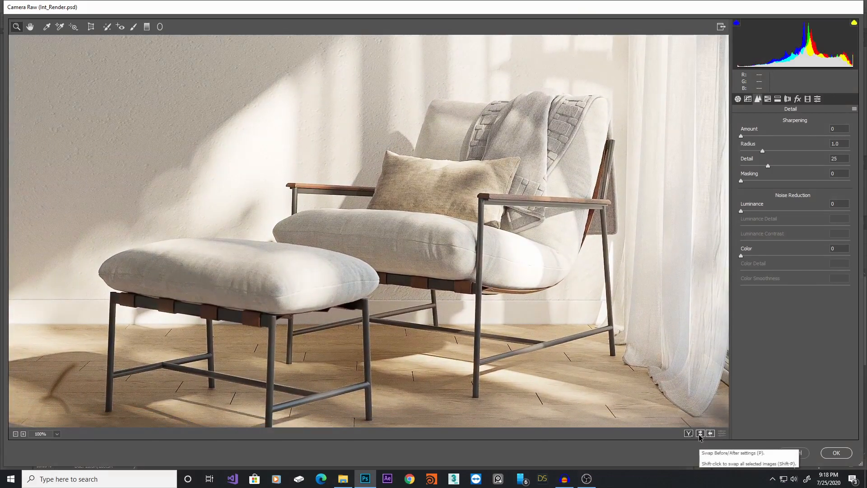
left_click(699, 435)
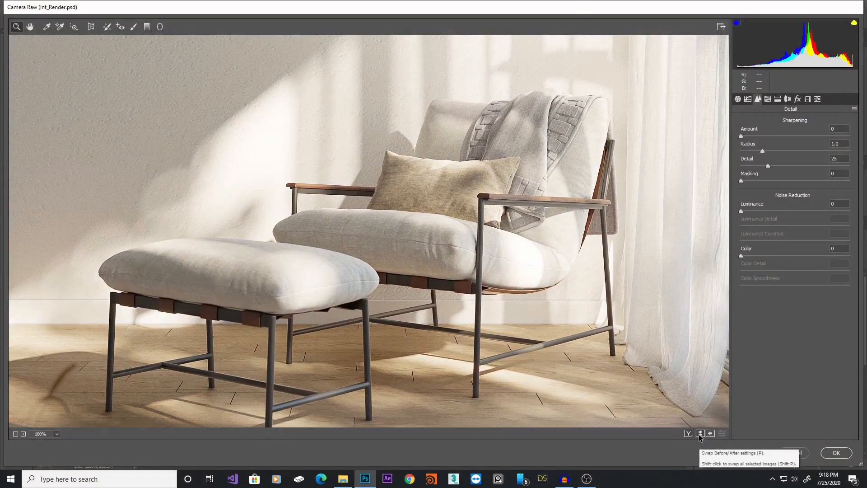
key("ctrl+0")
Add a slight dark vignette with an amount of about -4 and apply the Camera Raw filter.
left_click(797, 98)
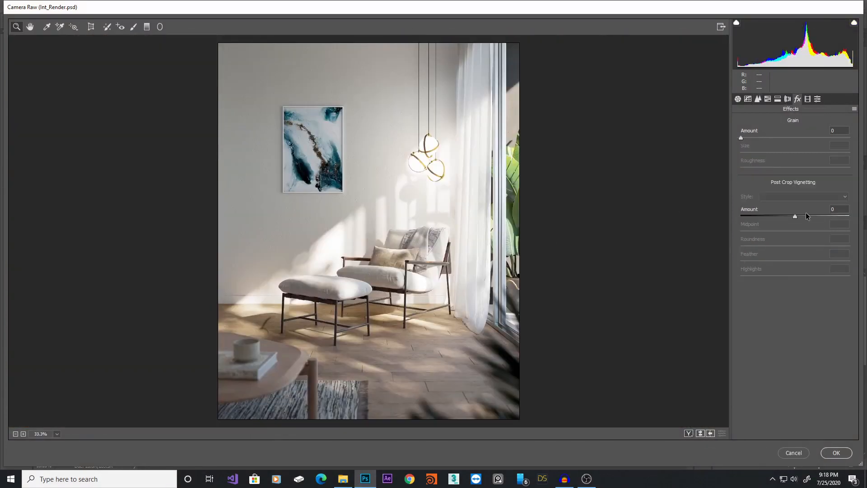
left_click_drag(795, 217, 793, 217)
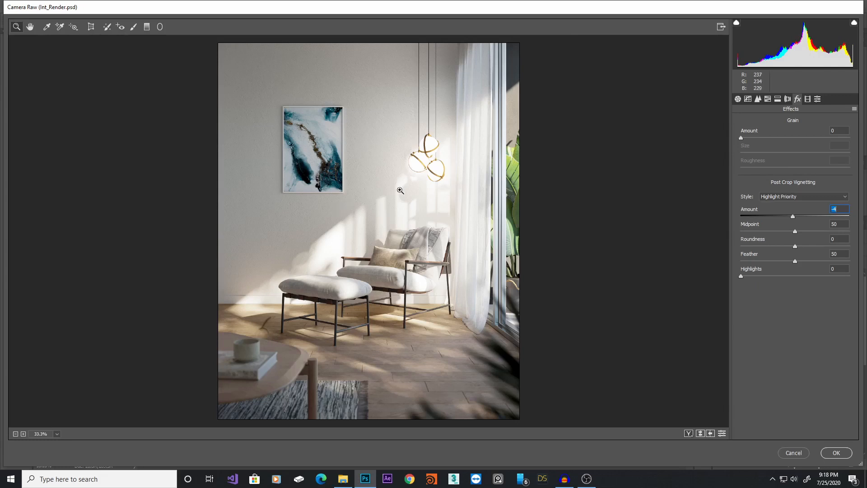
left_click(738, 98)
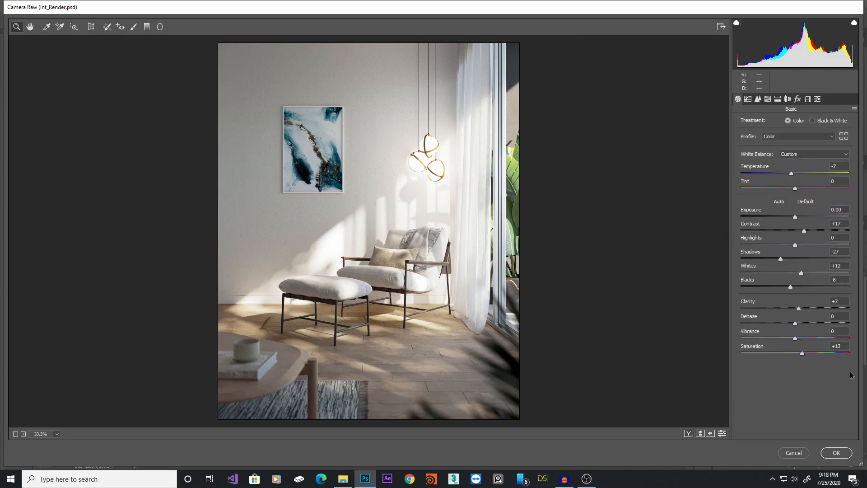
left_click(836, 453)
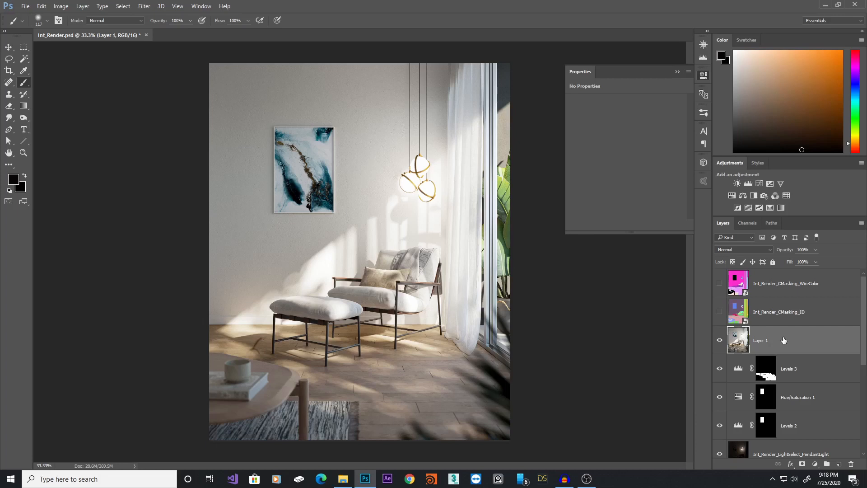
Duplicate Layer 1 and apply a Gaussian Blur with a radius of about 9 pixels to the copy.
key("ctrl+j")
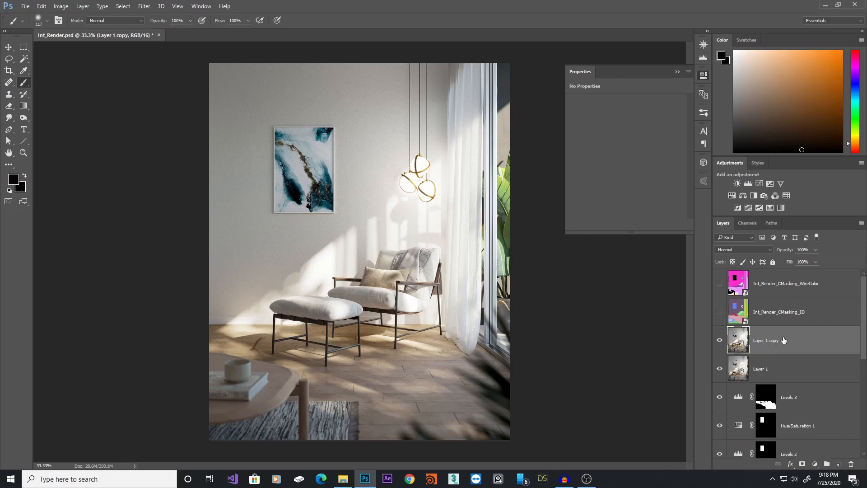
left_click(148, 7)
mouse_move(192, 106)
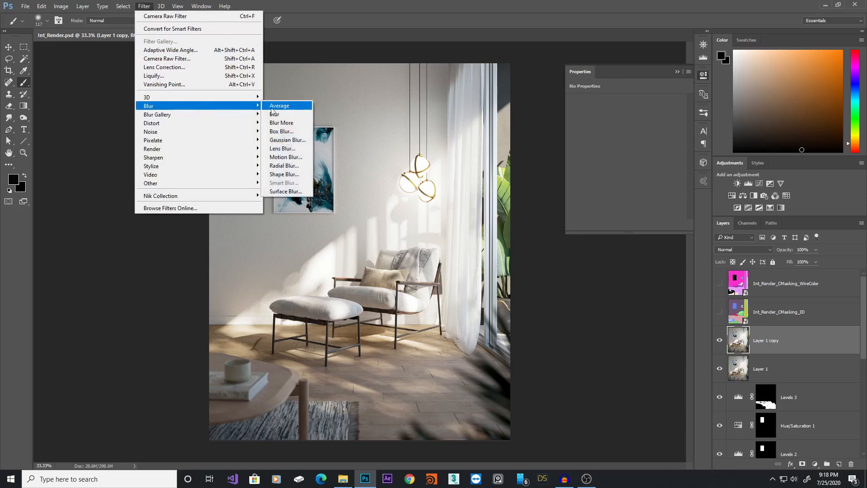
left_click(287, 140)
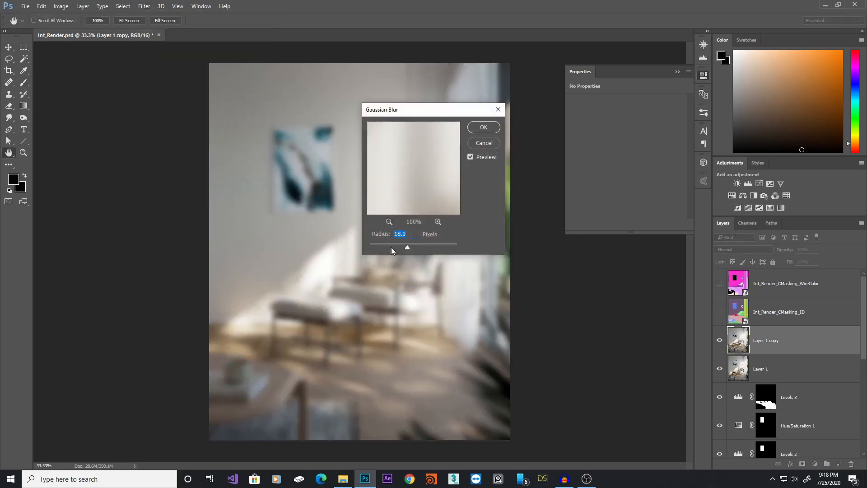
left_click_drag(418, 246, 398, 247)
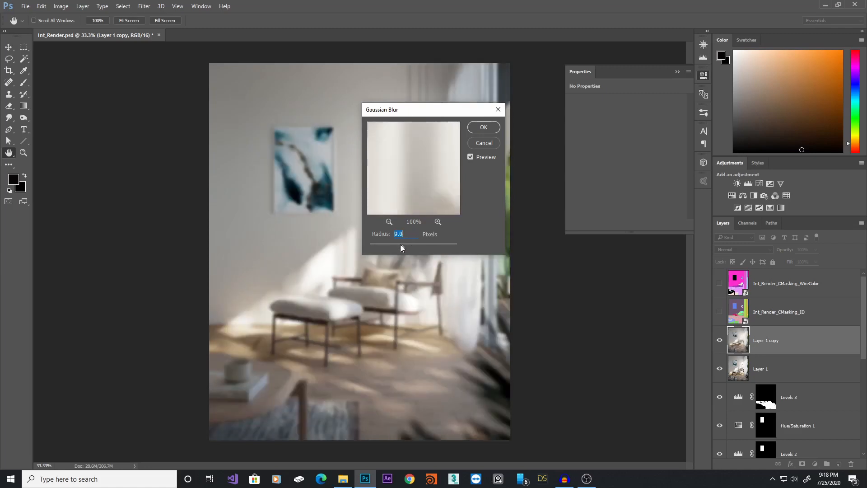
left_click(481, 127)
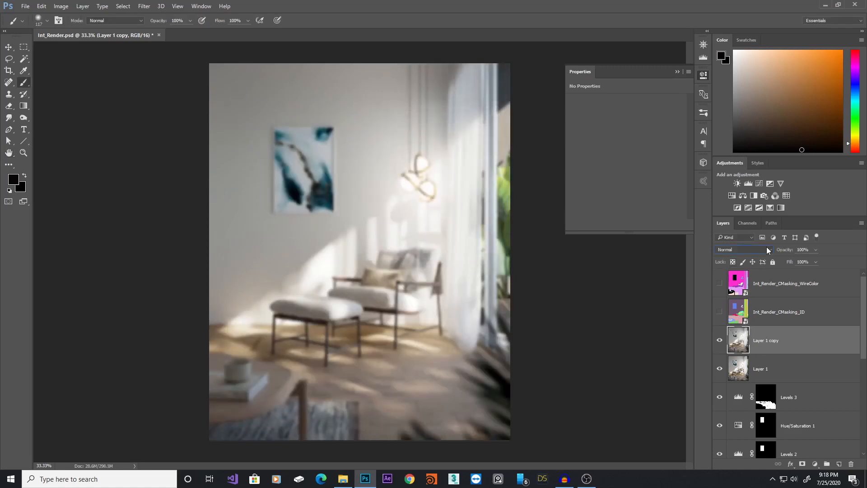
Set the blurred copy's blend mode to Screen and its opacity to 15% for a soft glow.
left_click(766, 248)
left_click(745, 311)
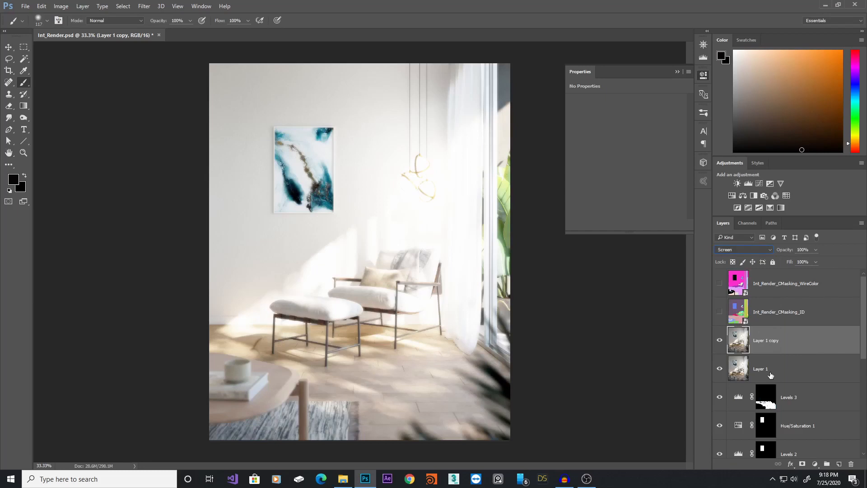
left_click(816, 251)
left_click_drag(785, 259, 780, 259)
Compare the image with and without the blurred glow layer, examining the pendant lights, chair and curtain up close.
left_click(718, 345)
left_click(718, 344)
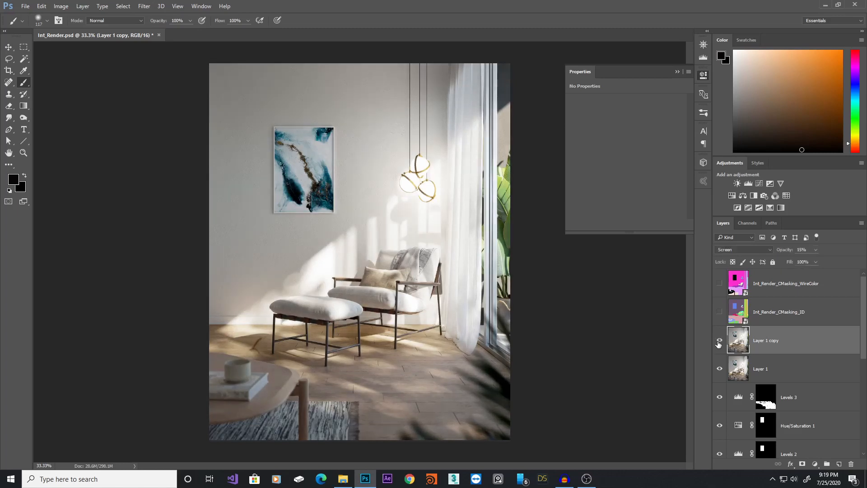
left_click(718, 345)
left_click(718, 344)
left_click(359, 270, "ctrl")
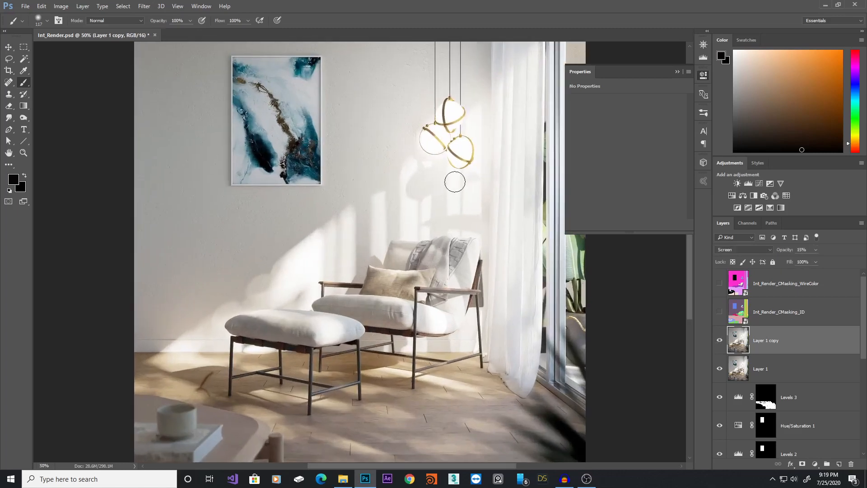
left_click(719, 344)
left_click(720, 343)
left_click(719, 343)
left_click(720, 343)
left_click(719, 344)
left_click(719, 344)
left_click(720, 344)
left_click(719, 343)
left_click(720, 343)
left_click(720, 344)
key("super")
key("super")
key("ctrl+minus")
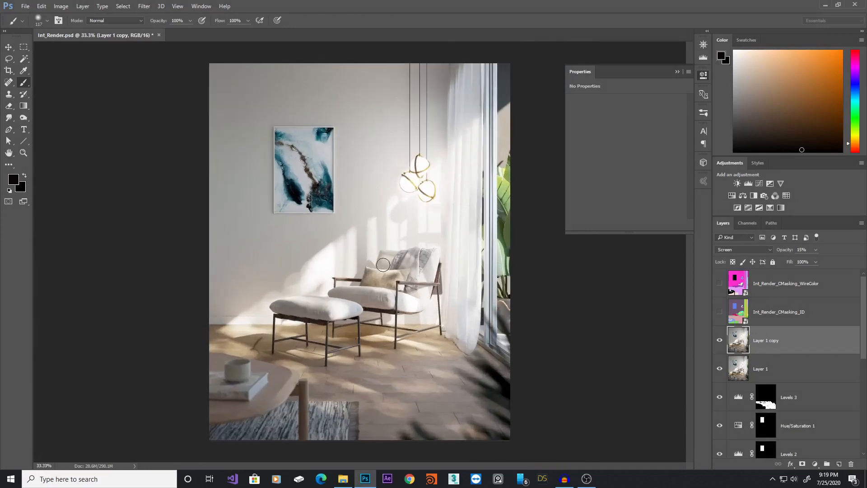